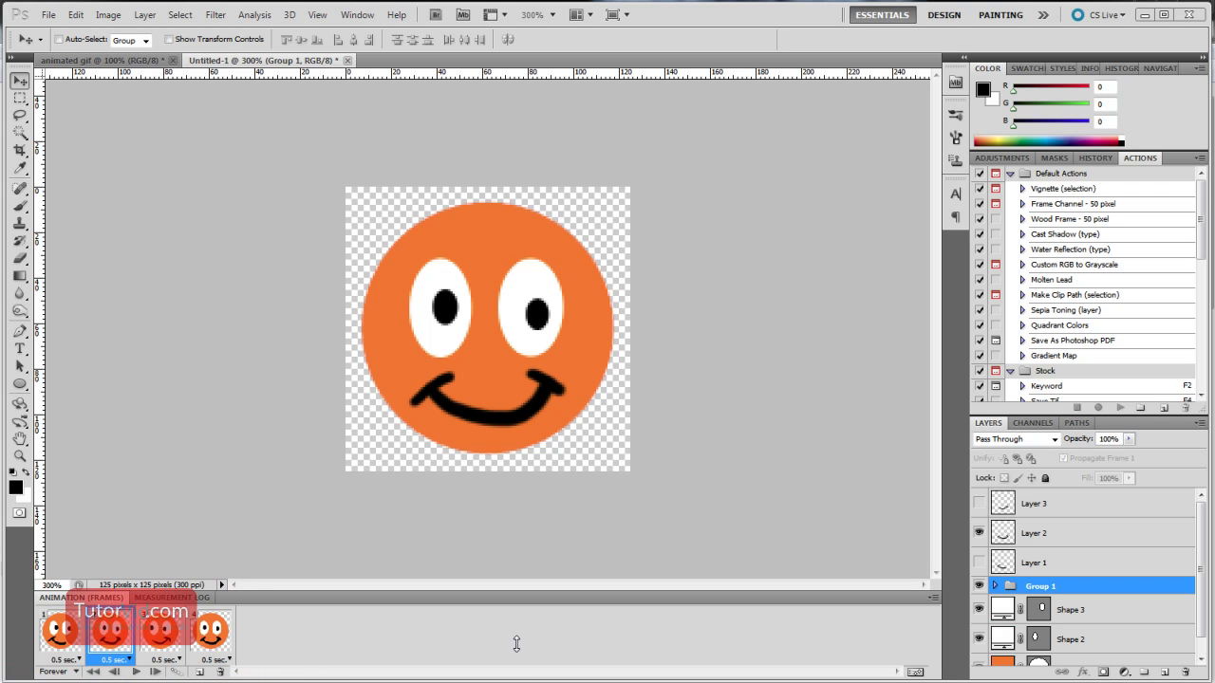
Play and stop the smiley animation preview, then close Untitled-1 without saving.
left_click(136, 672)
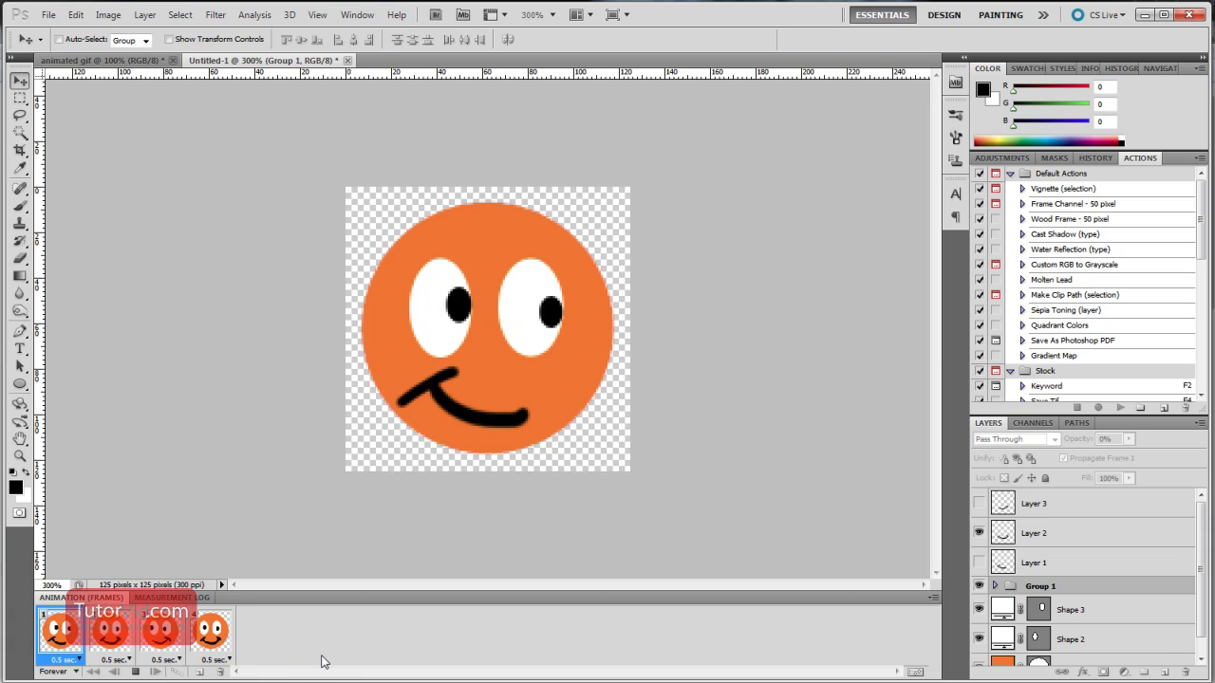
left_click(135, 672)
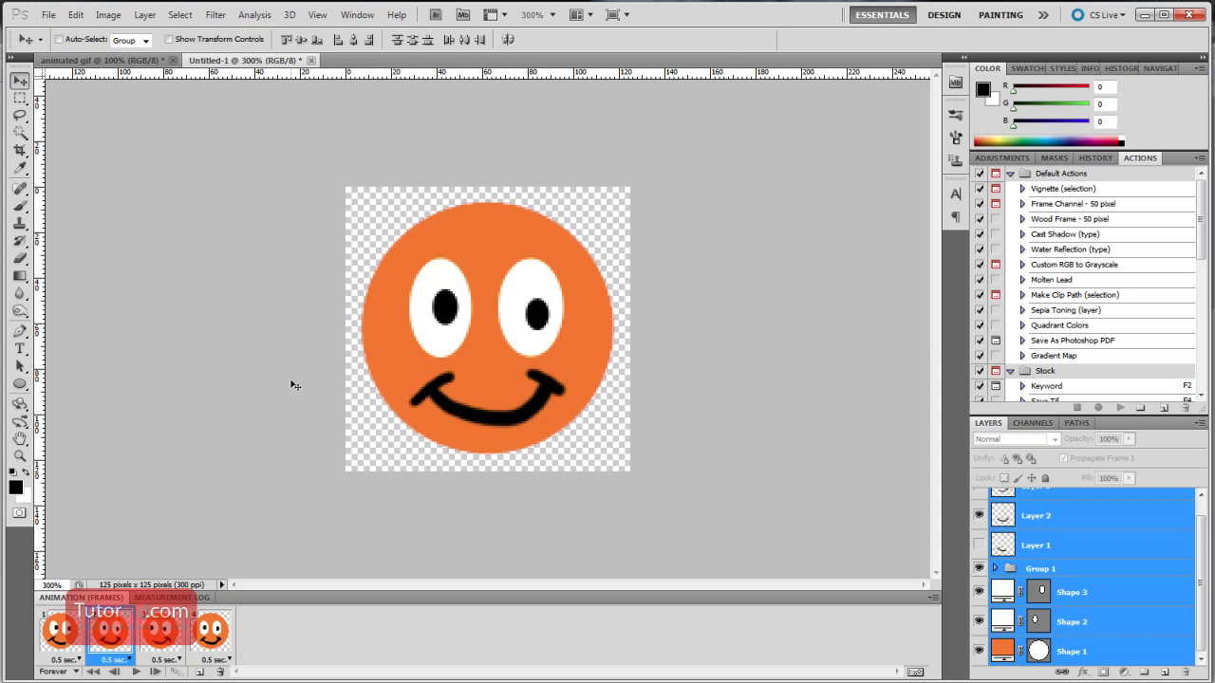
left_click(311, 61)
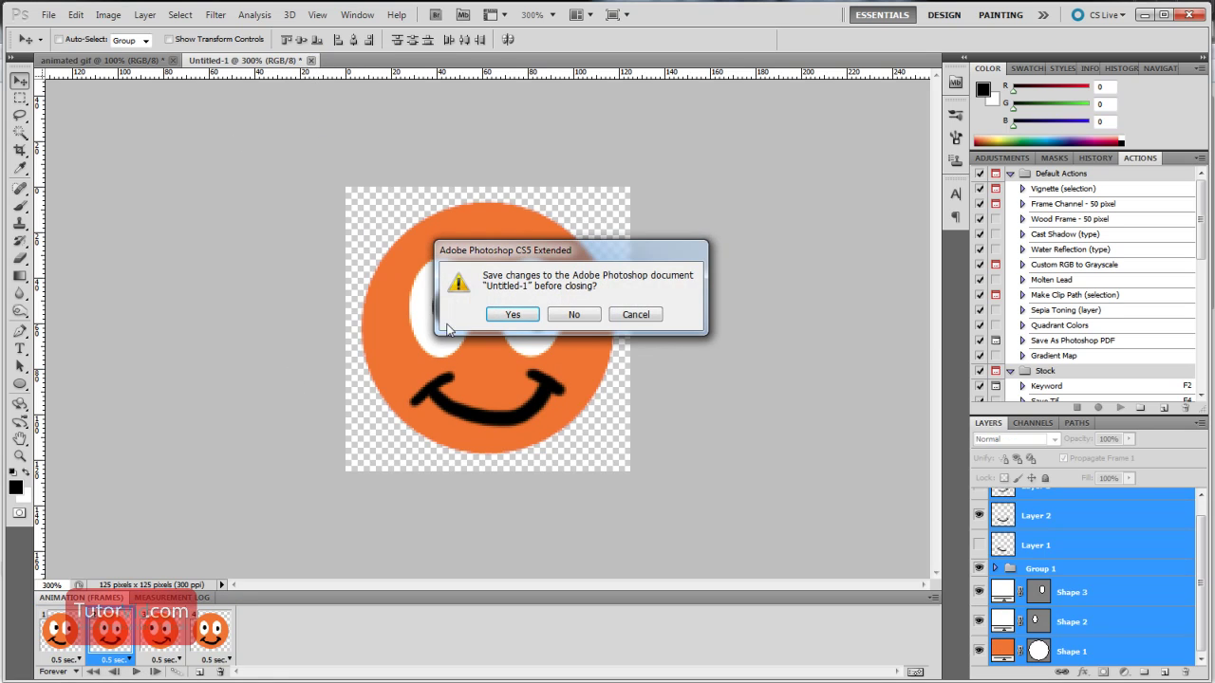
left_click(575, 315)
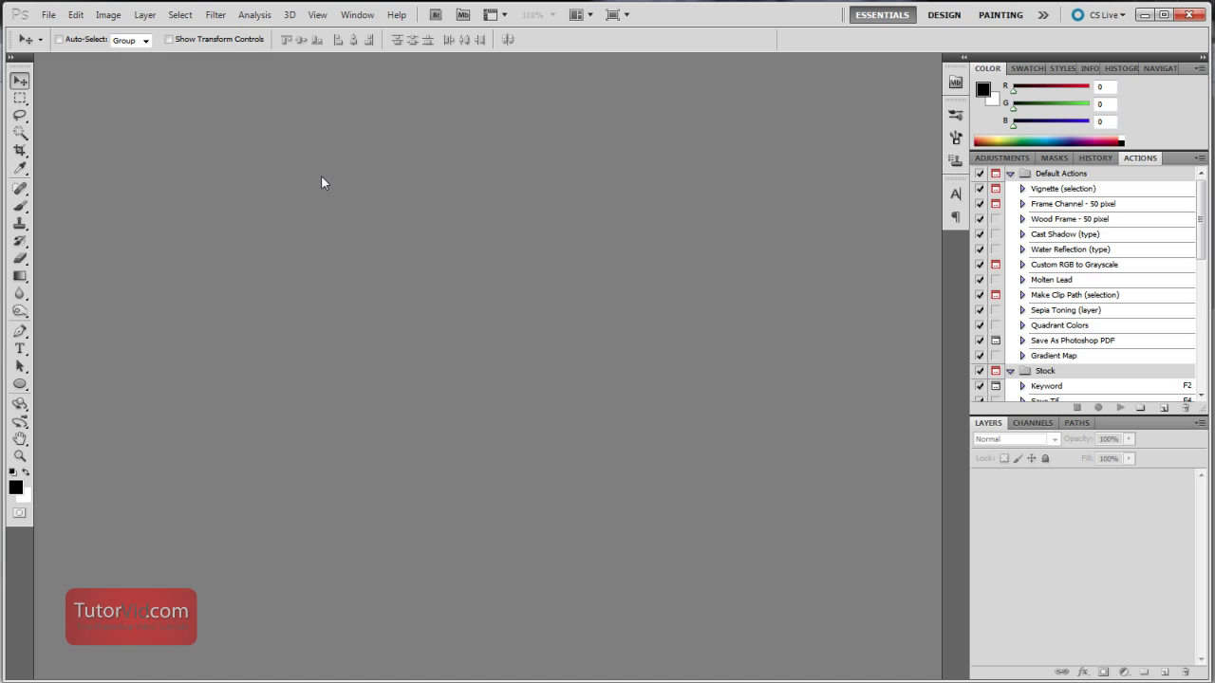
Create a 125 × 125 px, 300 ppi document named 'animated gif' with transparent background contents.
key("ctrl+n")
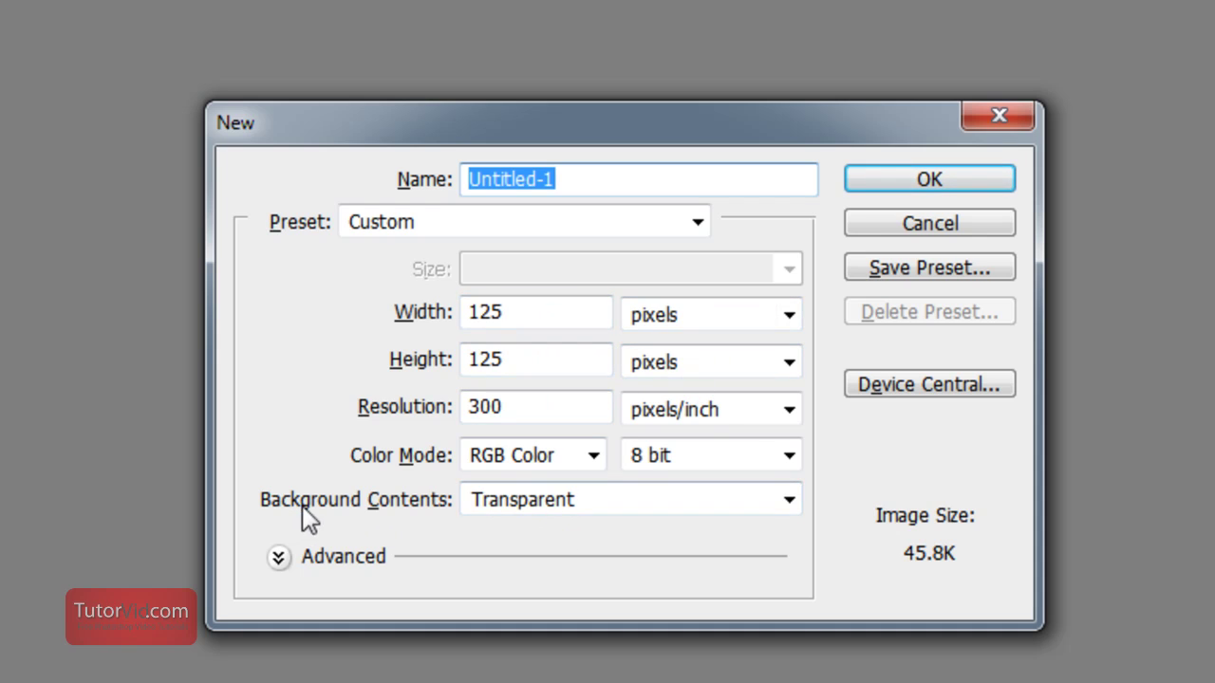
left_click(568, 508)
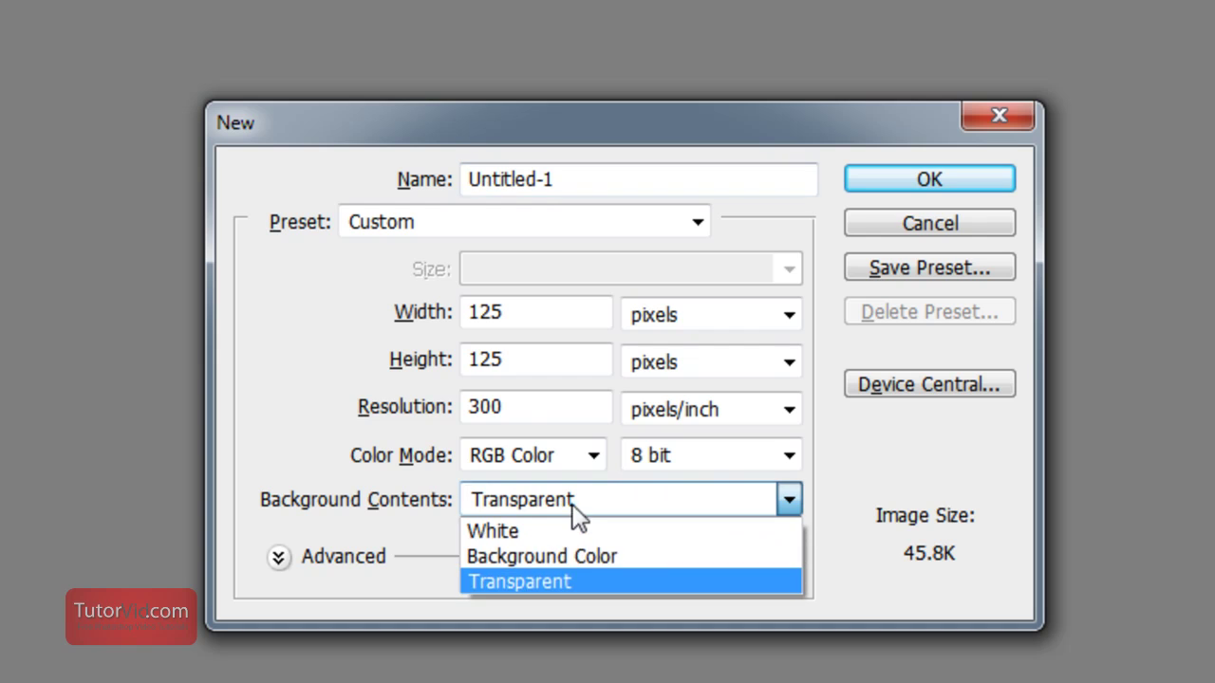
left_click(564, 574)
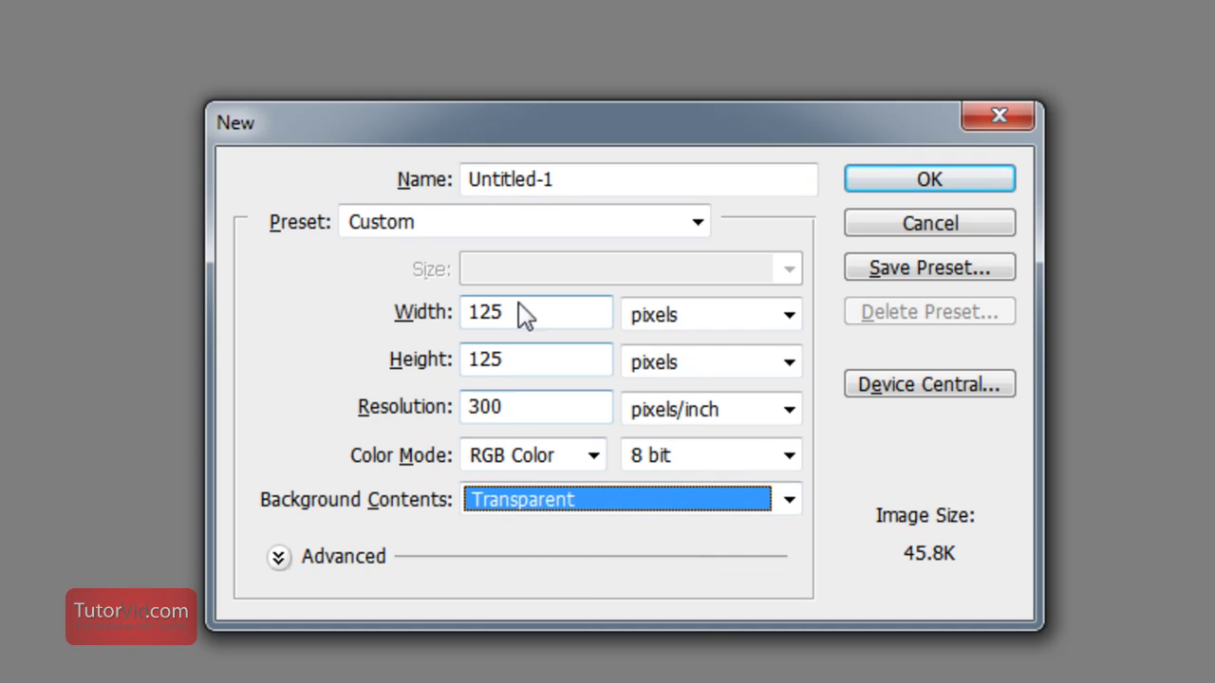
left_click(578, 180)
type("a")
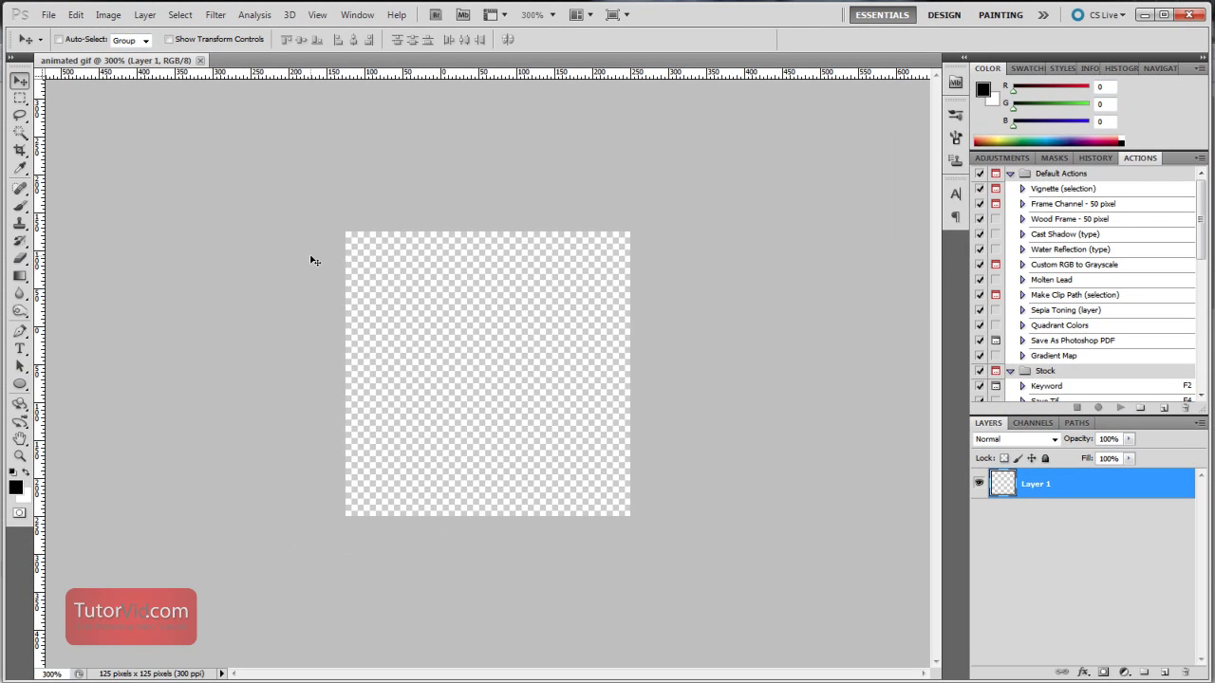
key("ctrl+plus")
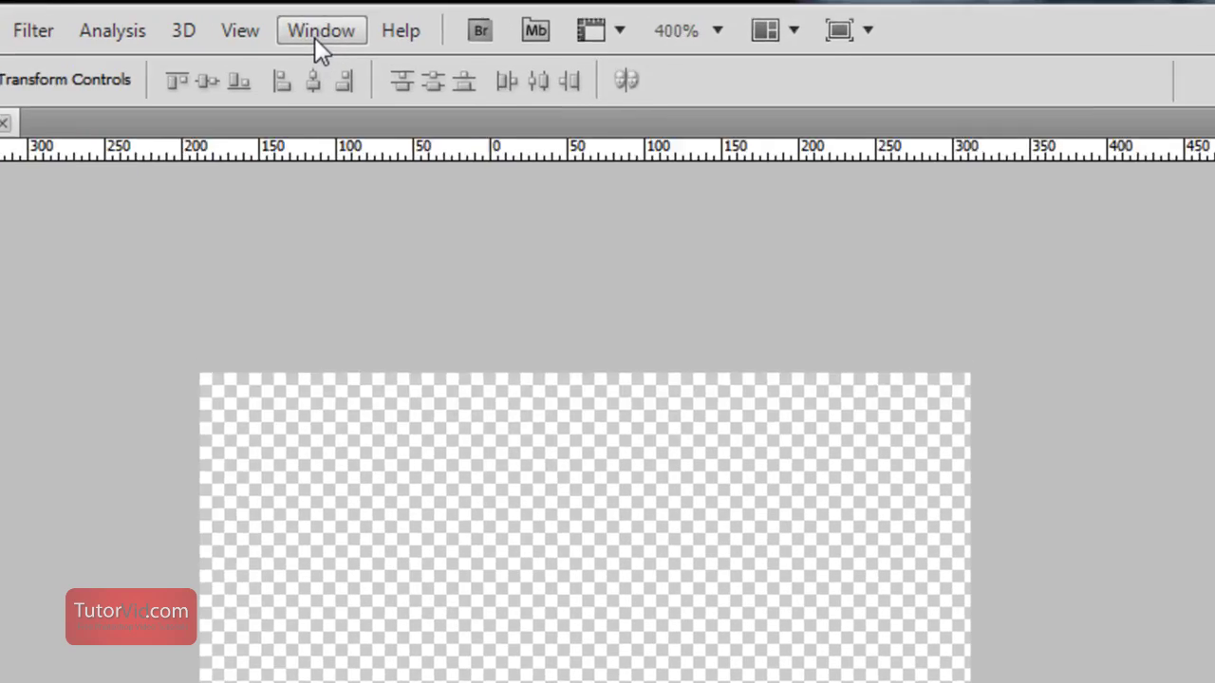
Show the Animation panel from the Window menu and convert it to frame animation.
left_click(357, 15)
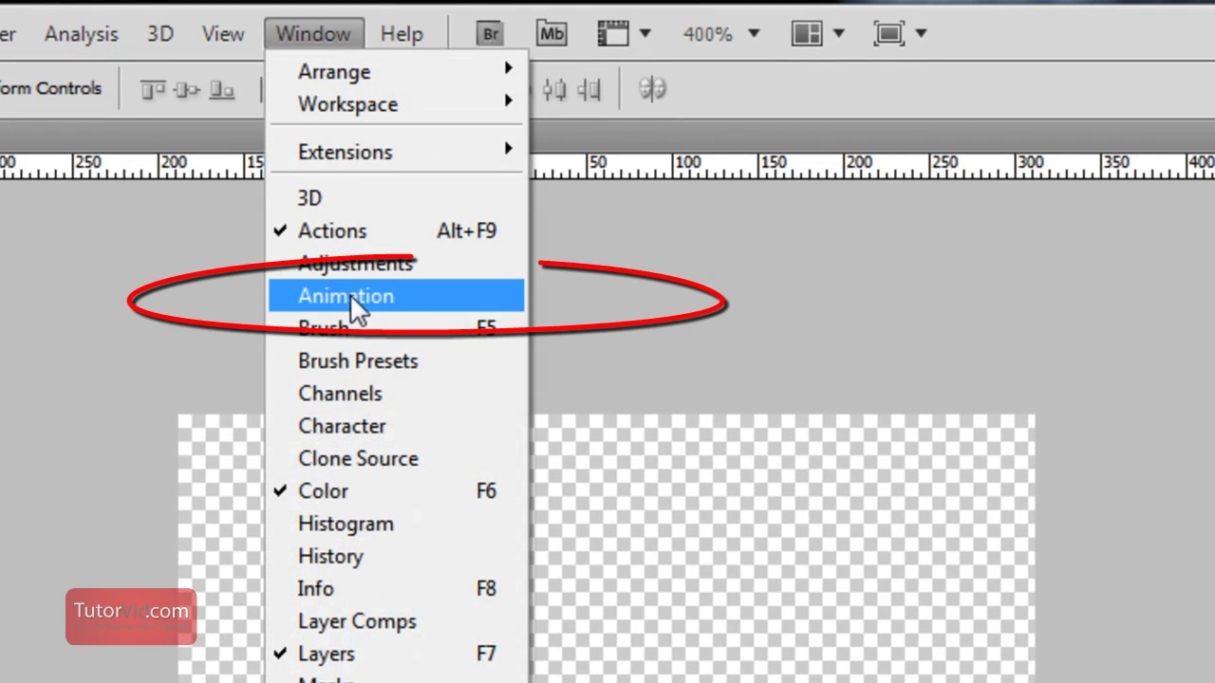
left_click(378, 298)
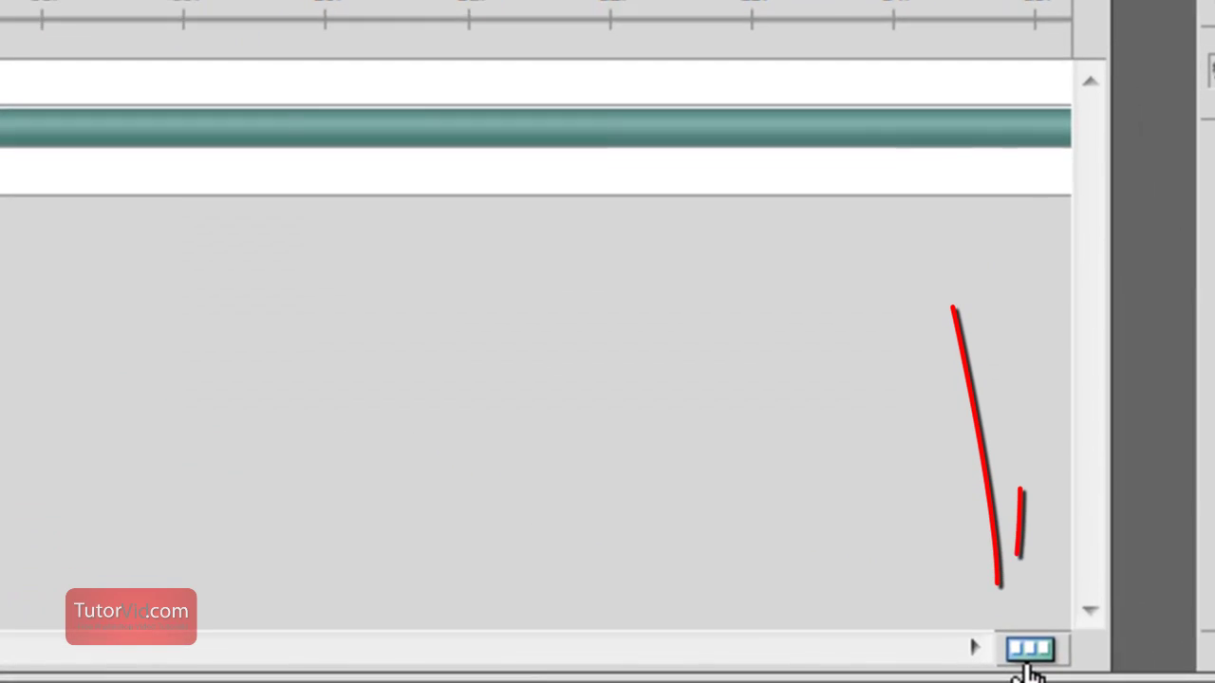
left_click(1030, 662)
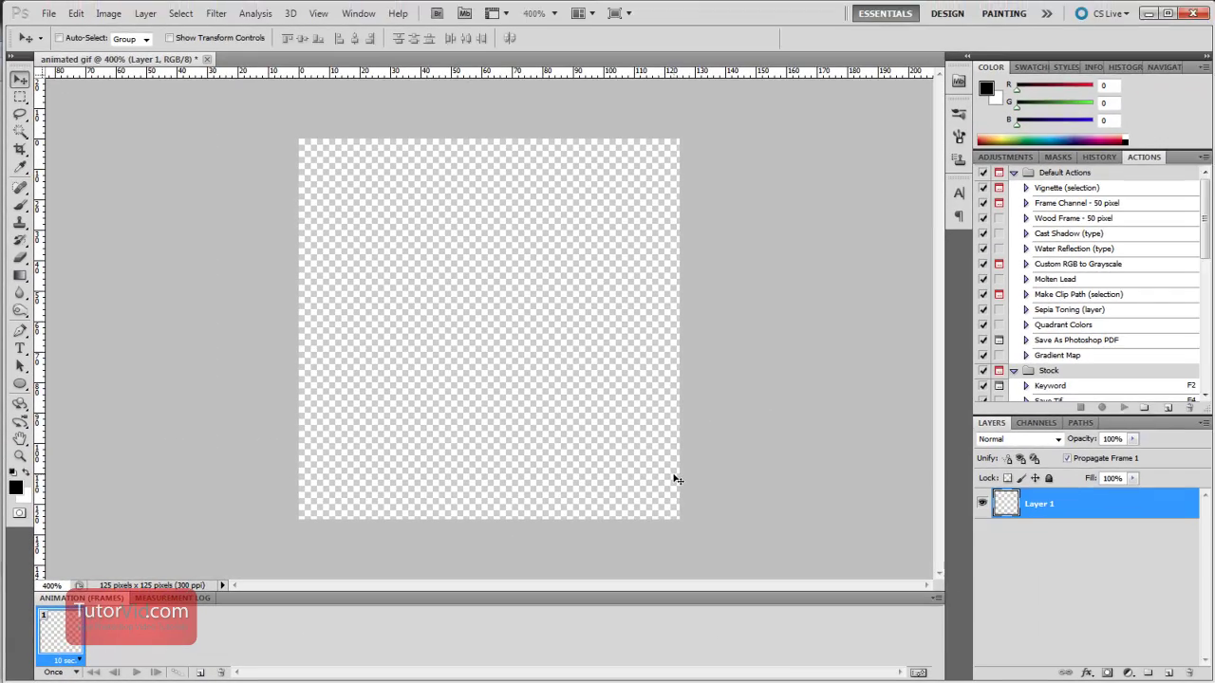
Draw a large orange ff7e00 circle with the Ellipse Tool and center it on the canvas.
left_click(25, 312)
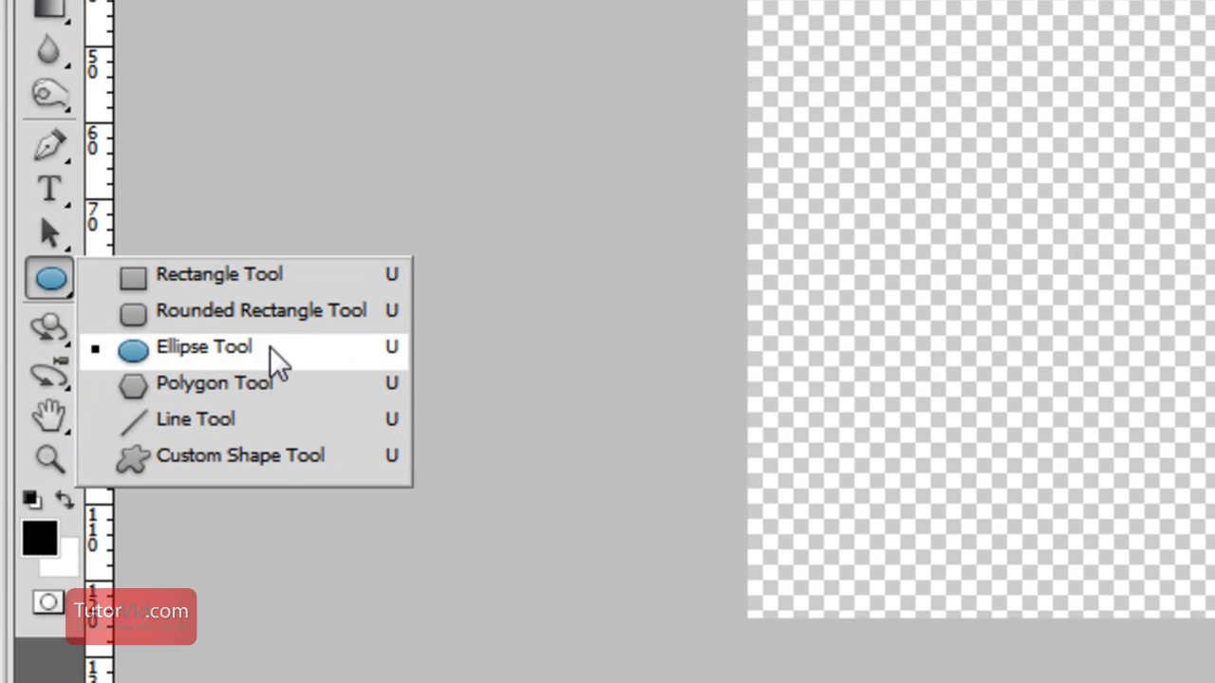
left_click(196, 376)
left_click(43, 537)
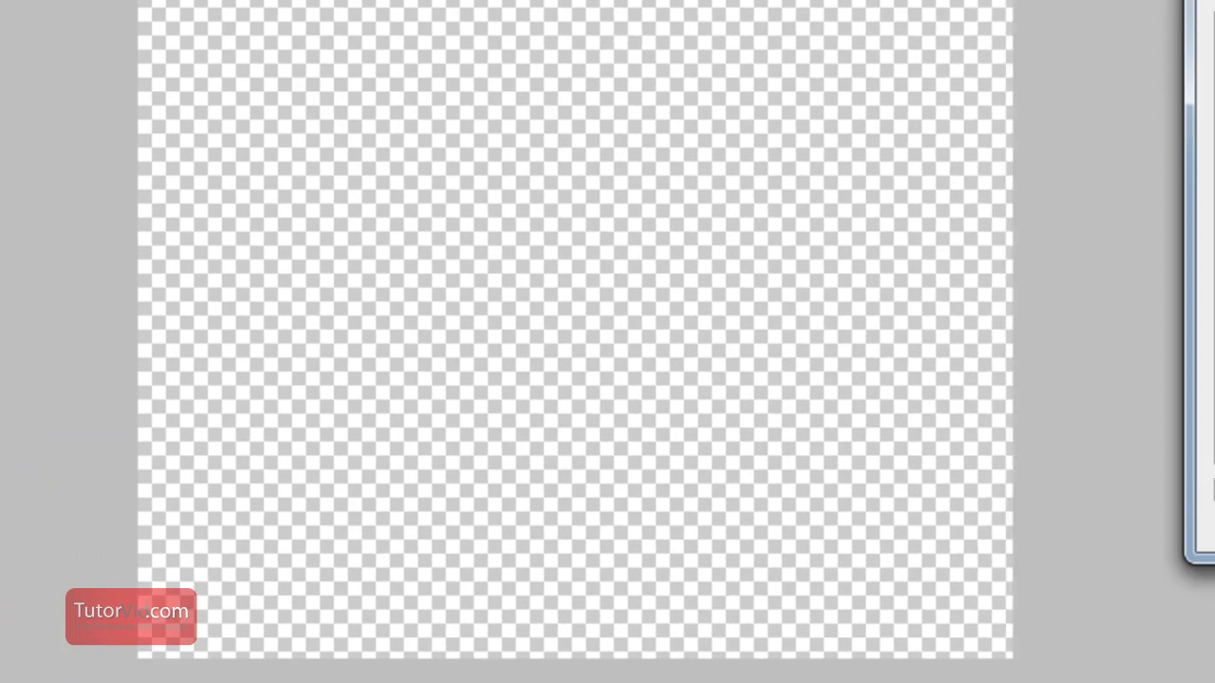
left_click(731, 512)
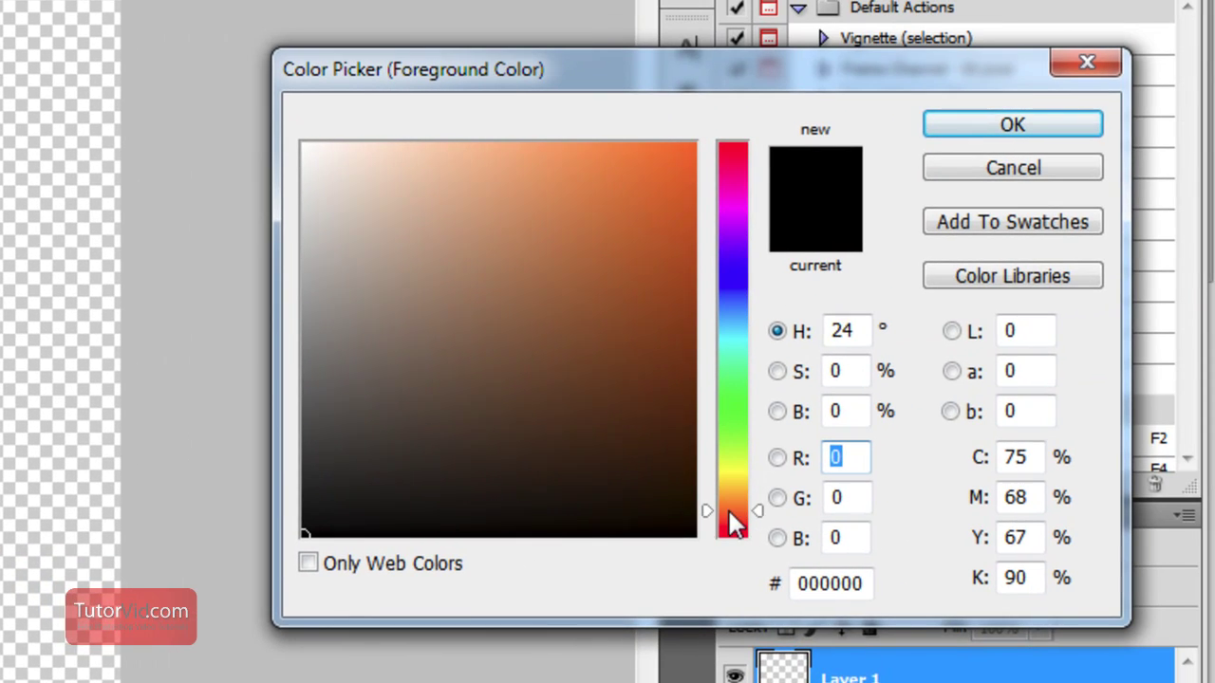
left_click_drag(729, 513, 735, 504)
left_click_drag(611, 259, 756, 69)
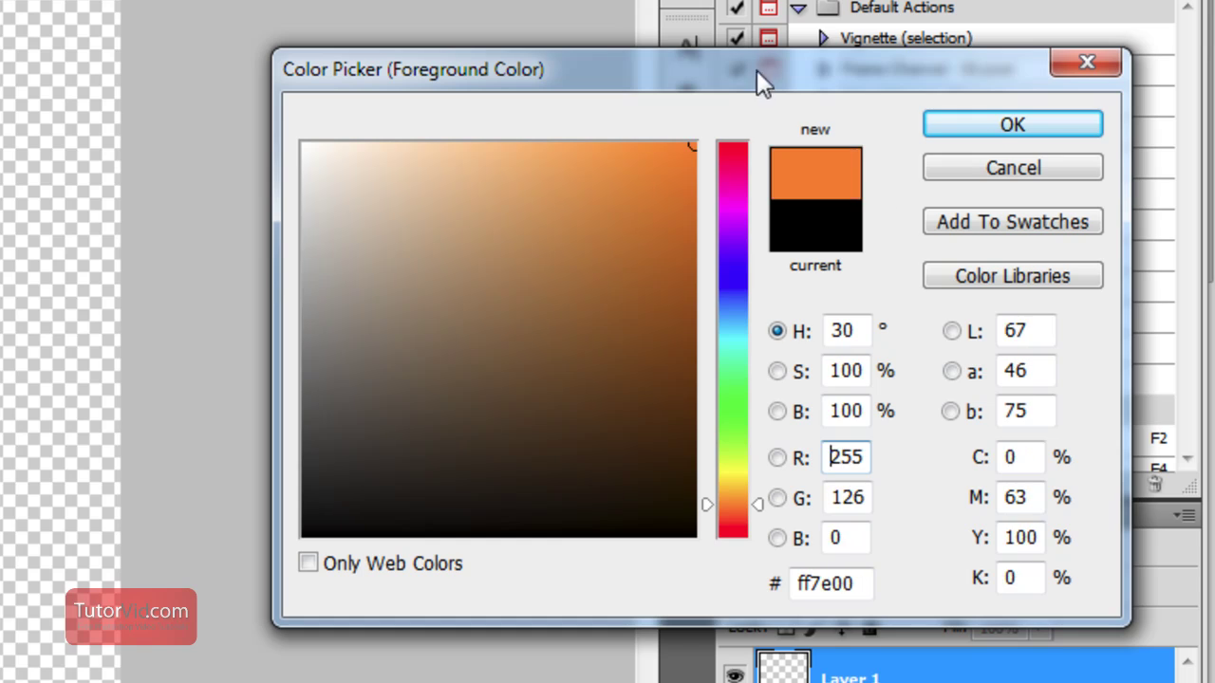
left_click(1013, 124)
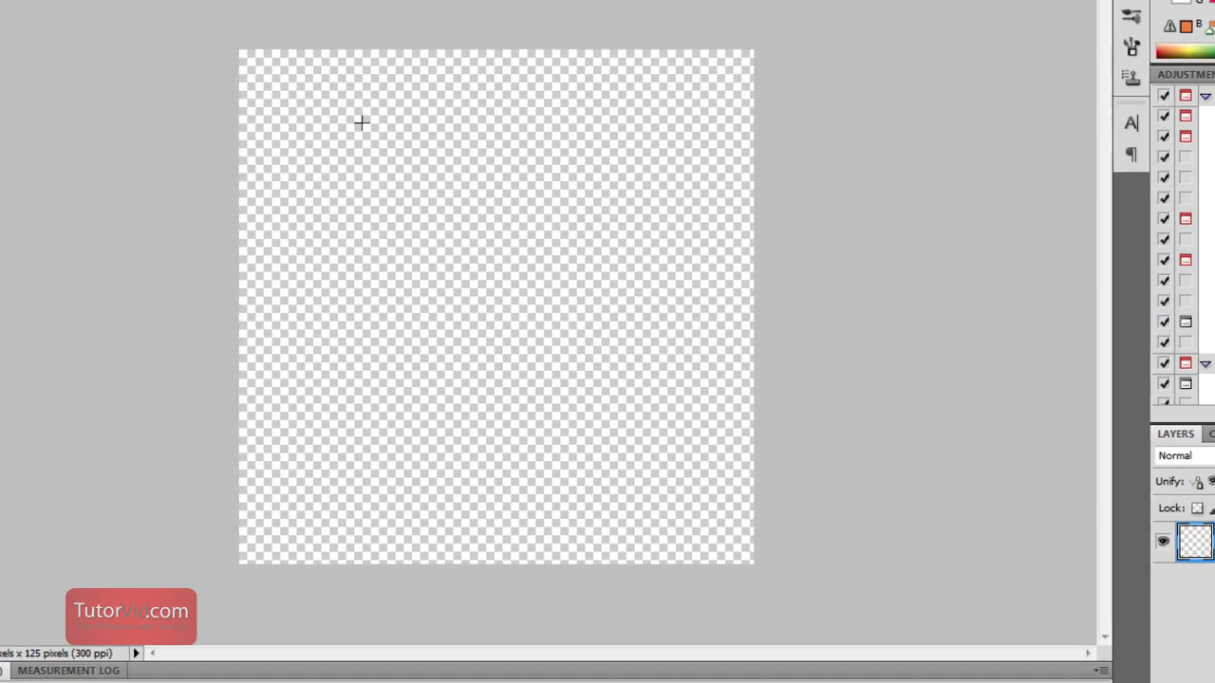
mouse_move(312, 94)
left_mouse_down()
mouse_move(598, 338)
mouse_move(761, 501)
mouse_move(764, 524)
left_mouse_up()
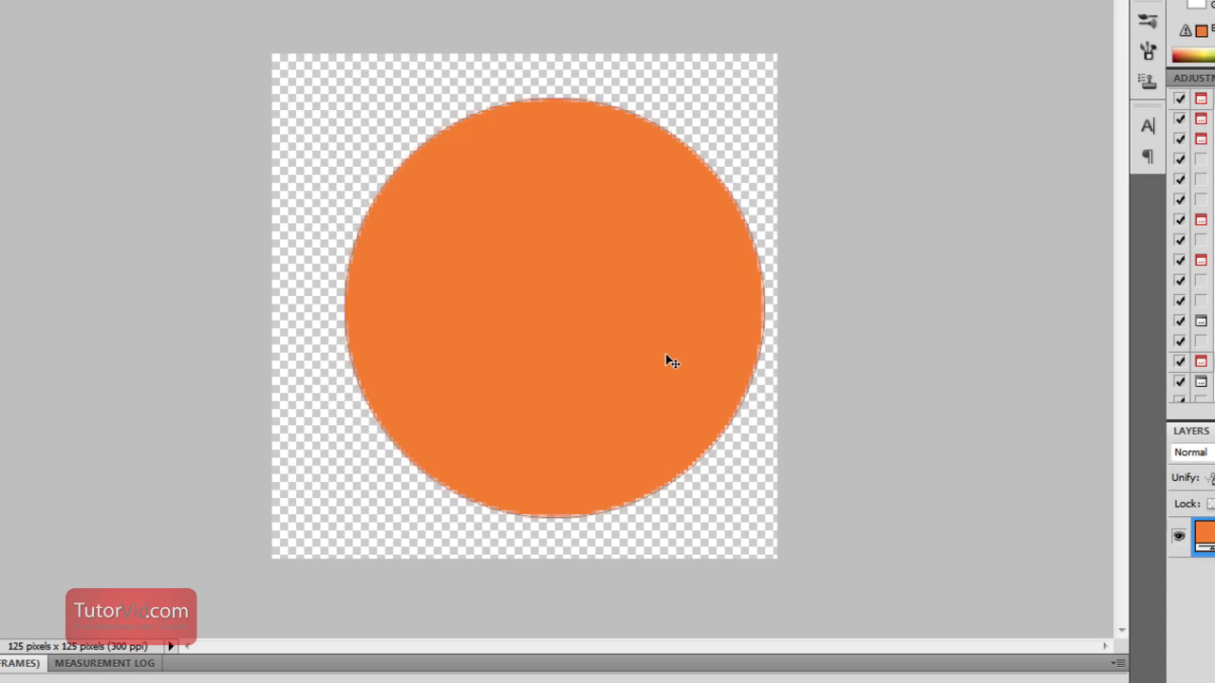
left_click_drag(501, 300, 454, 312)
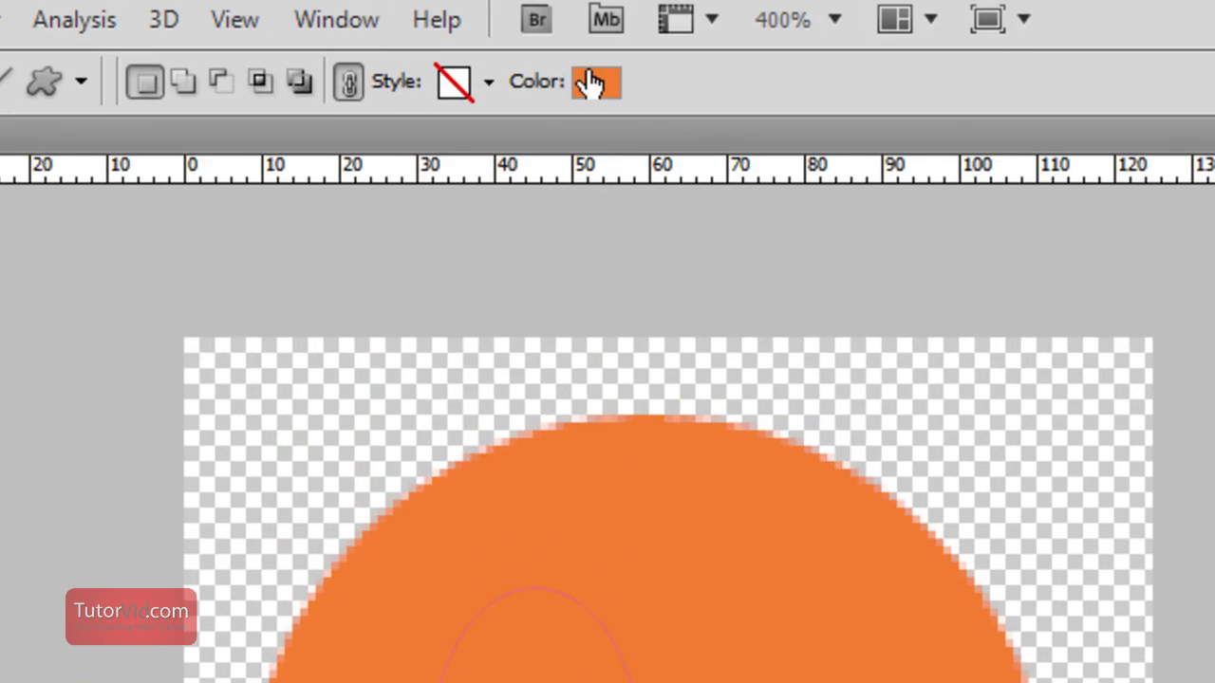
Make the white oval eye and Alt-drag a duplicate beside it.
left_click(591, 78)
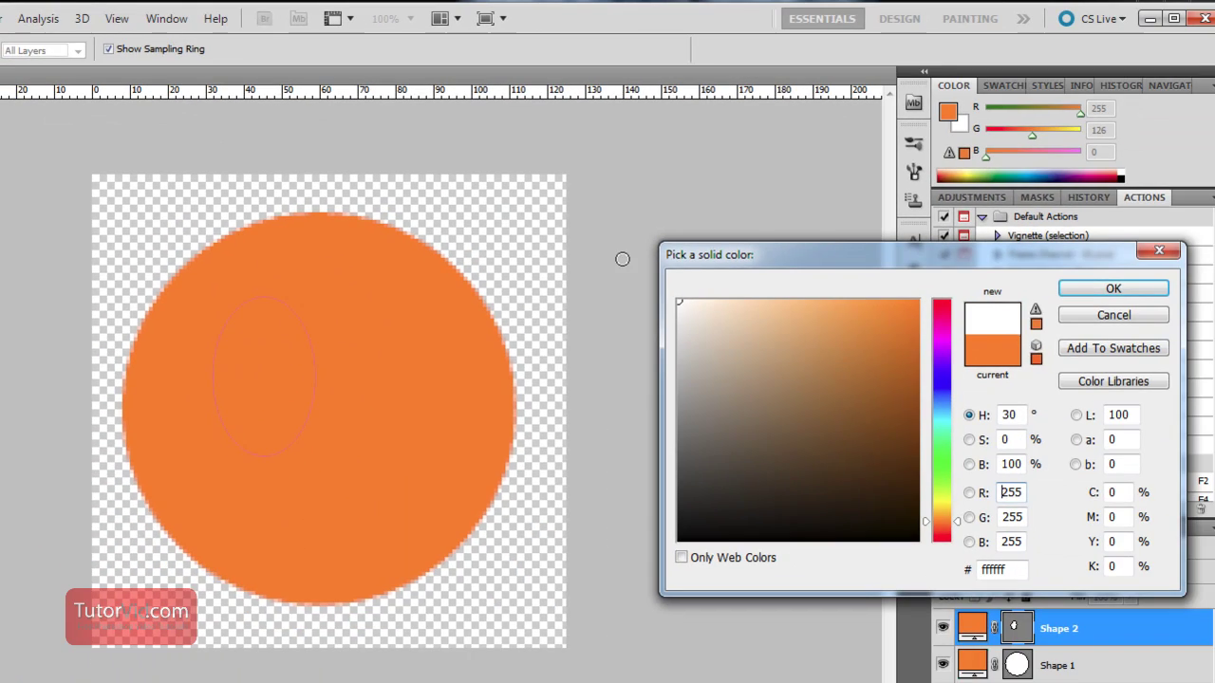
key("Return")
key("v")
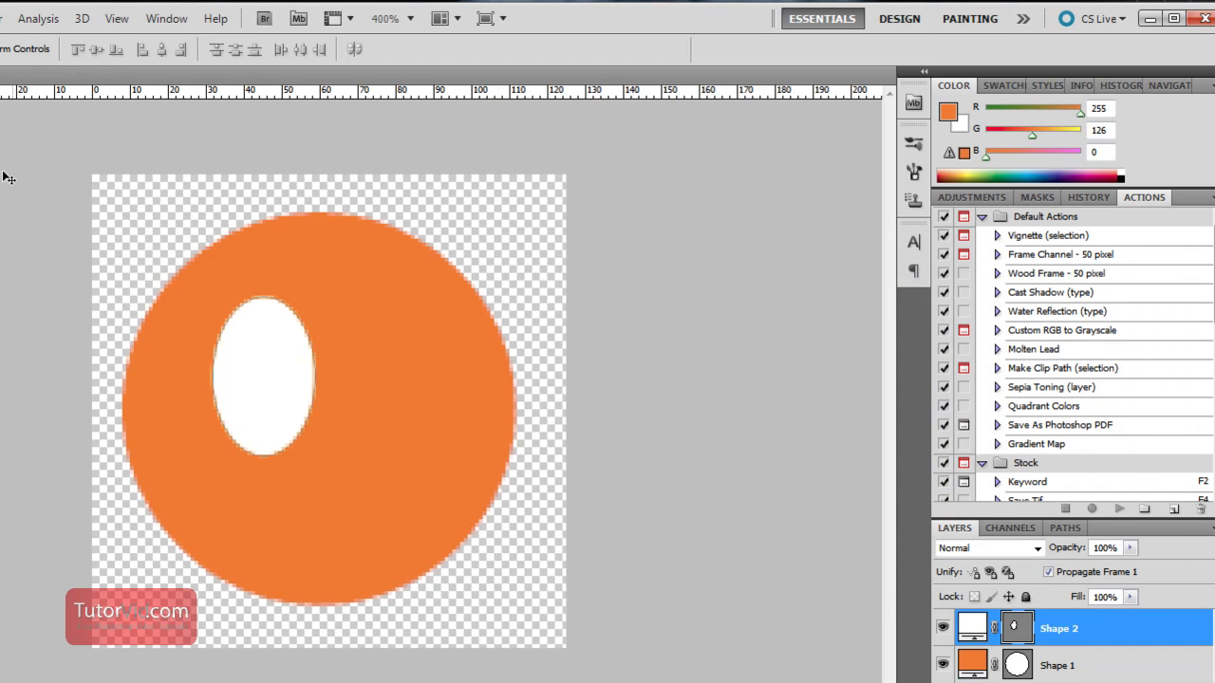
left_click_drag(254, 398, 377, 391)
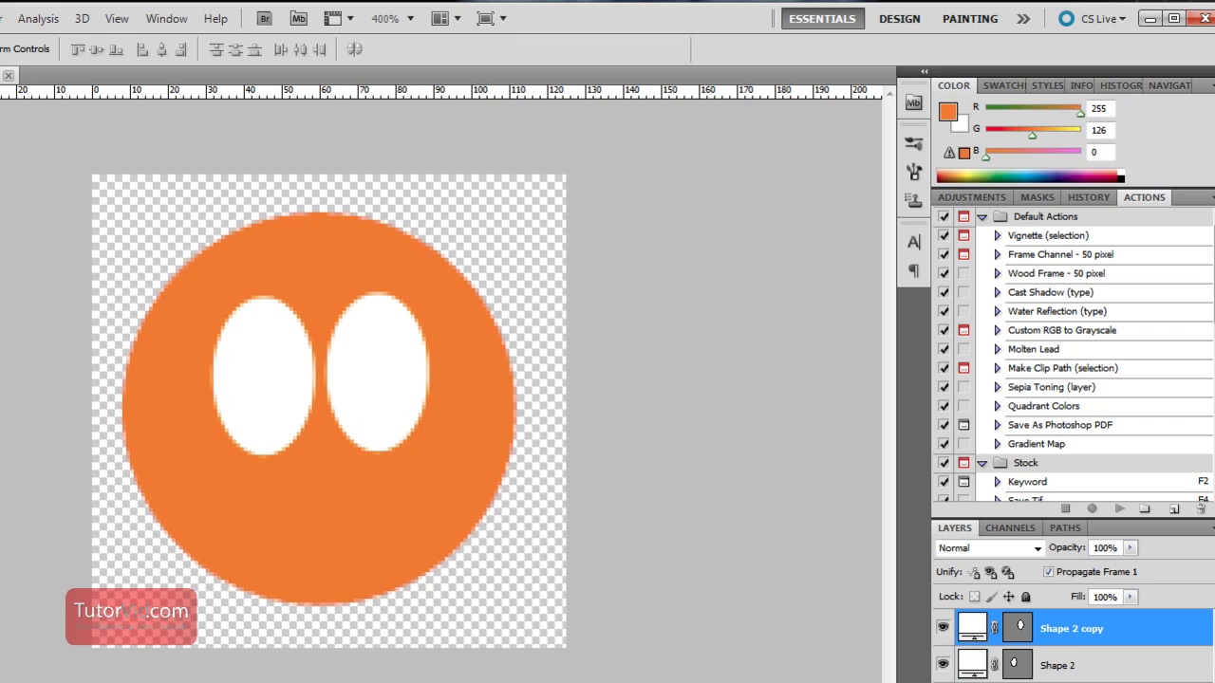
Draw a black pupil in the left eye and duplicate it into the right eye.
key("u")
left_click_drag(273, 359, 314, 408)
left_click(281, 49)
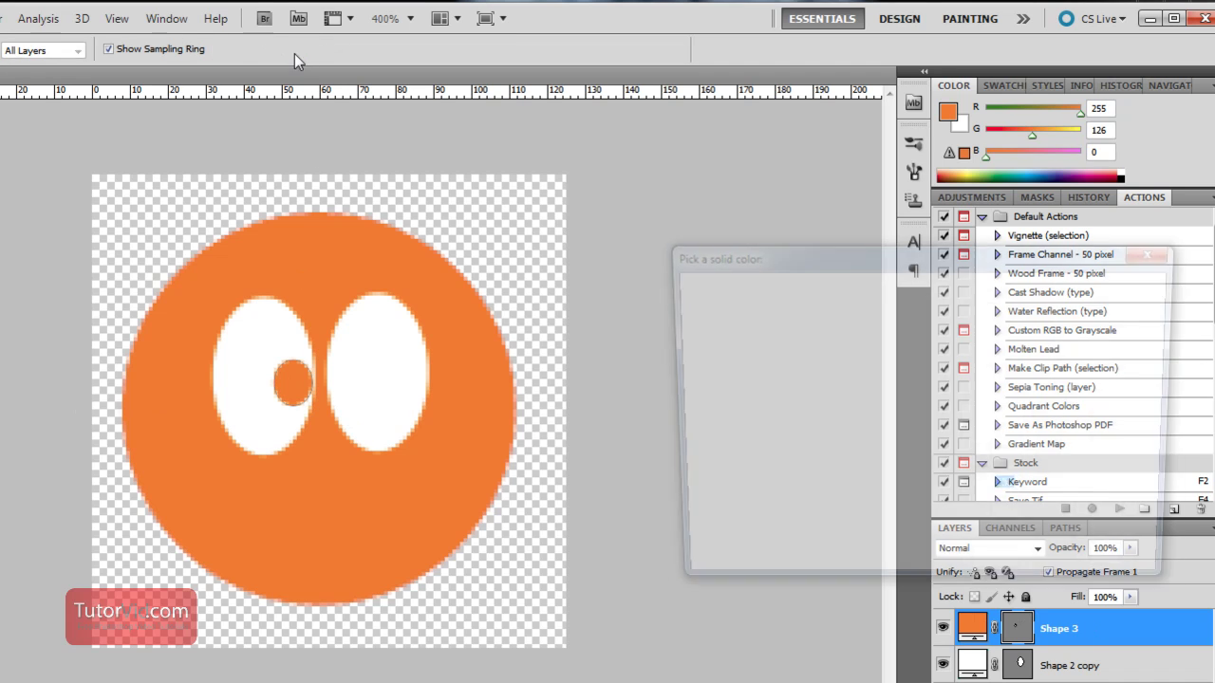
left_click(680, 540)
left_click(1111, 287)
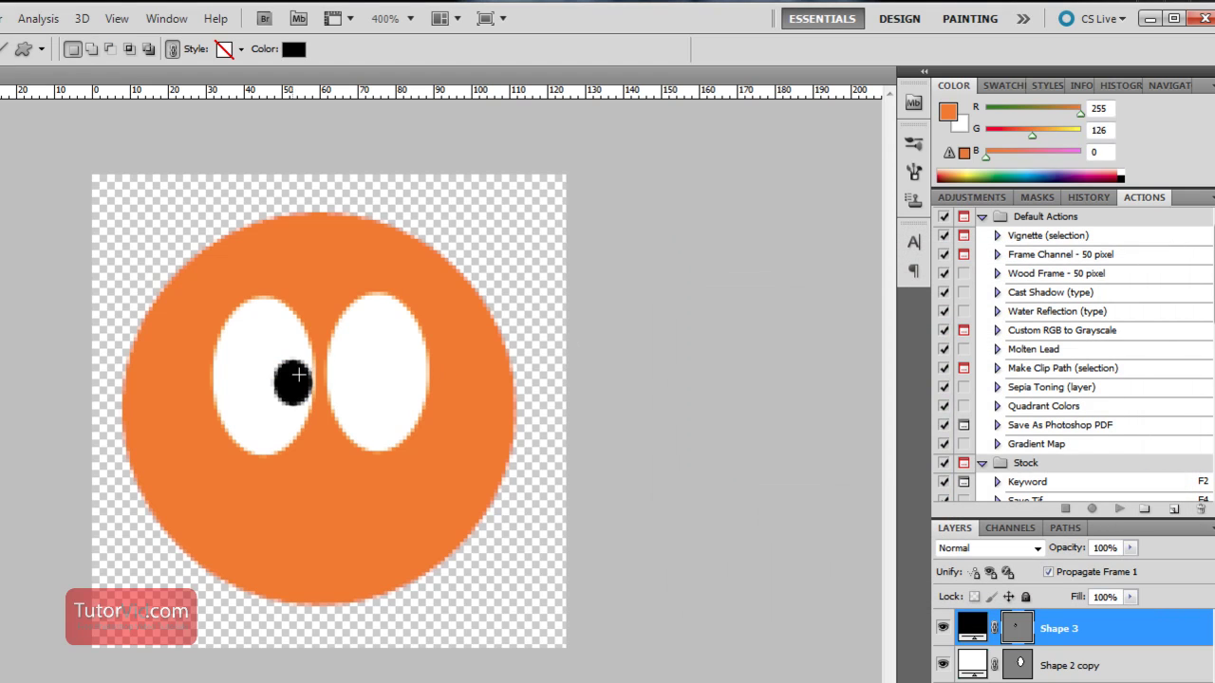
key("v")
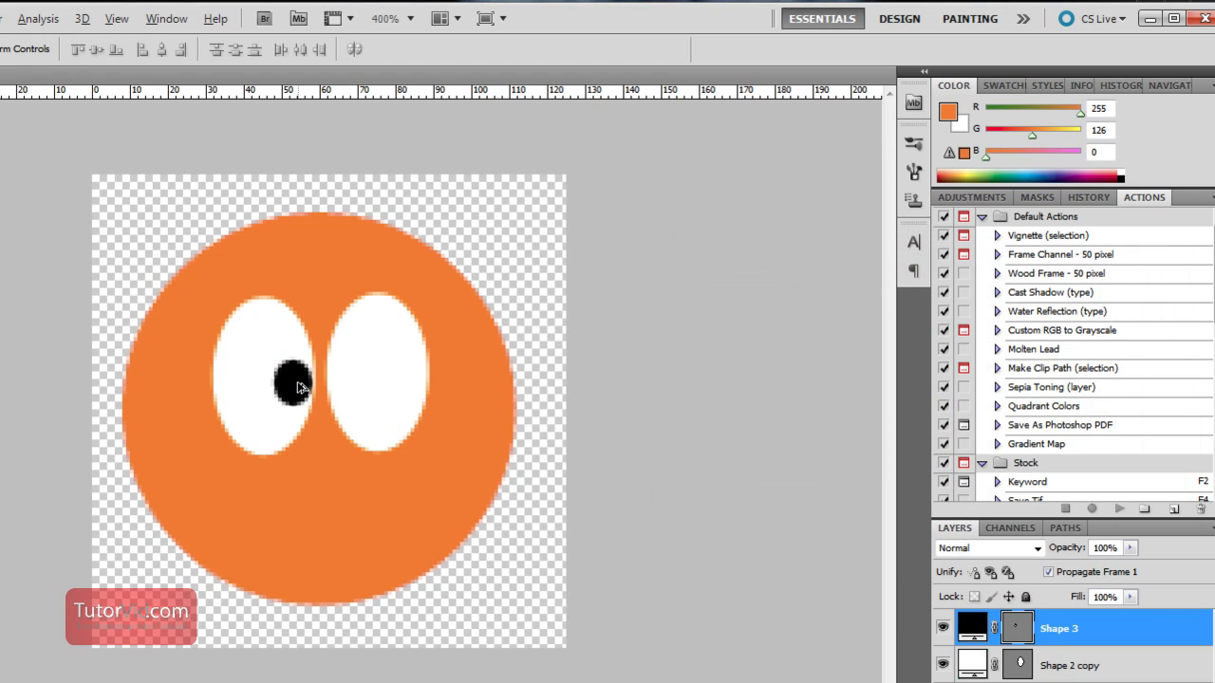
left_click_drag(300, 389, 411, 387)
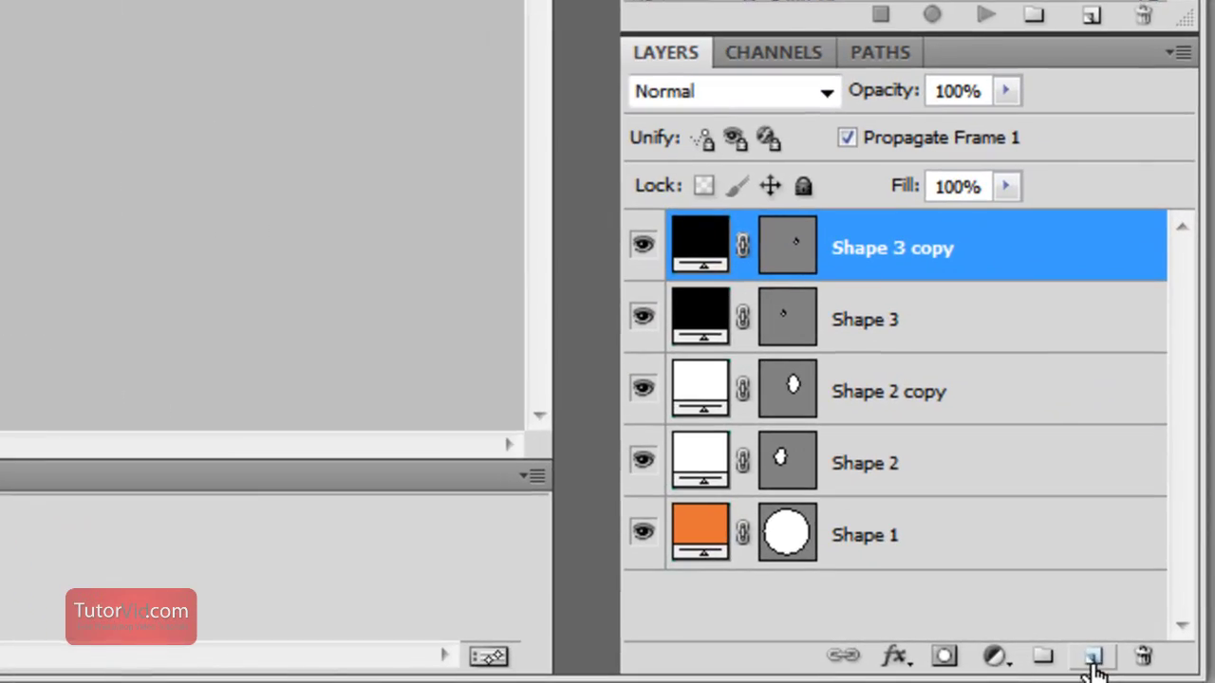
Add three new empty layers and select Layer 1.
left_click(1092, 657)
left_click(1093, 657)
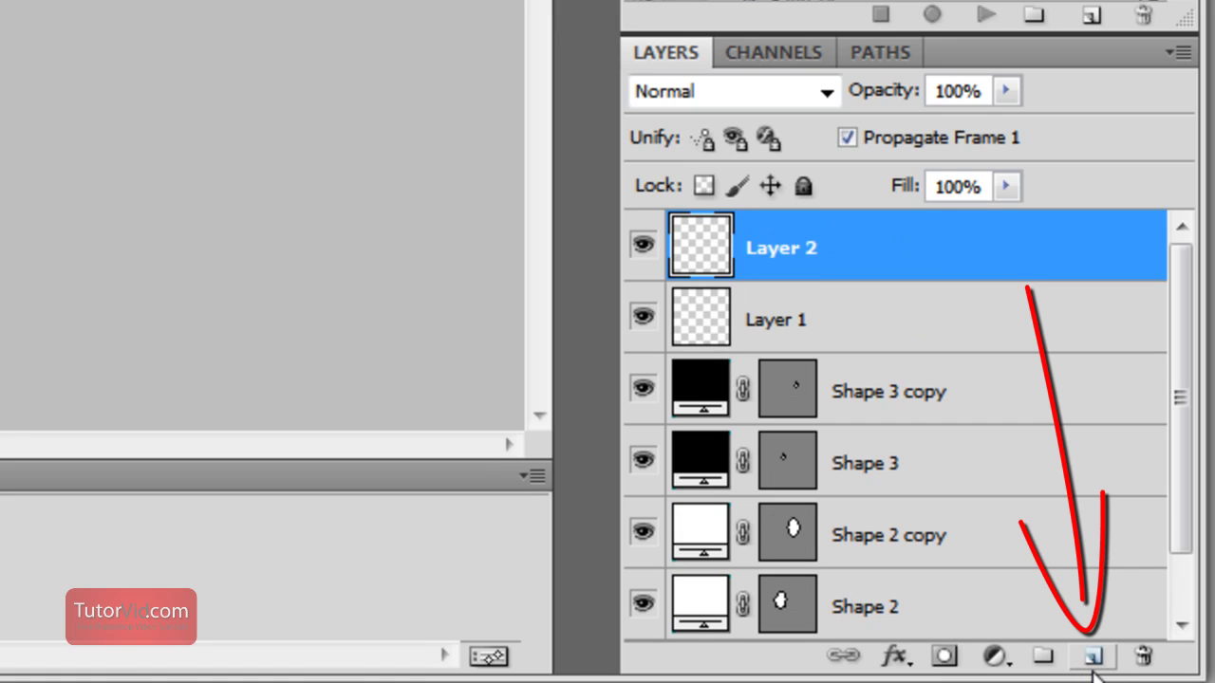
left_click(1093, 659)
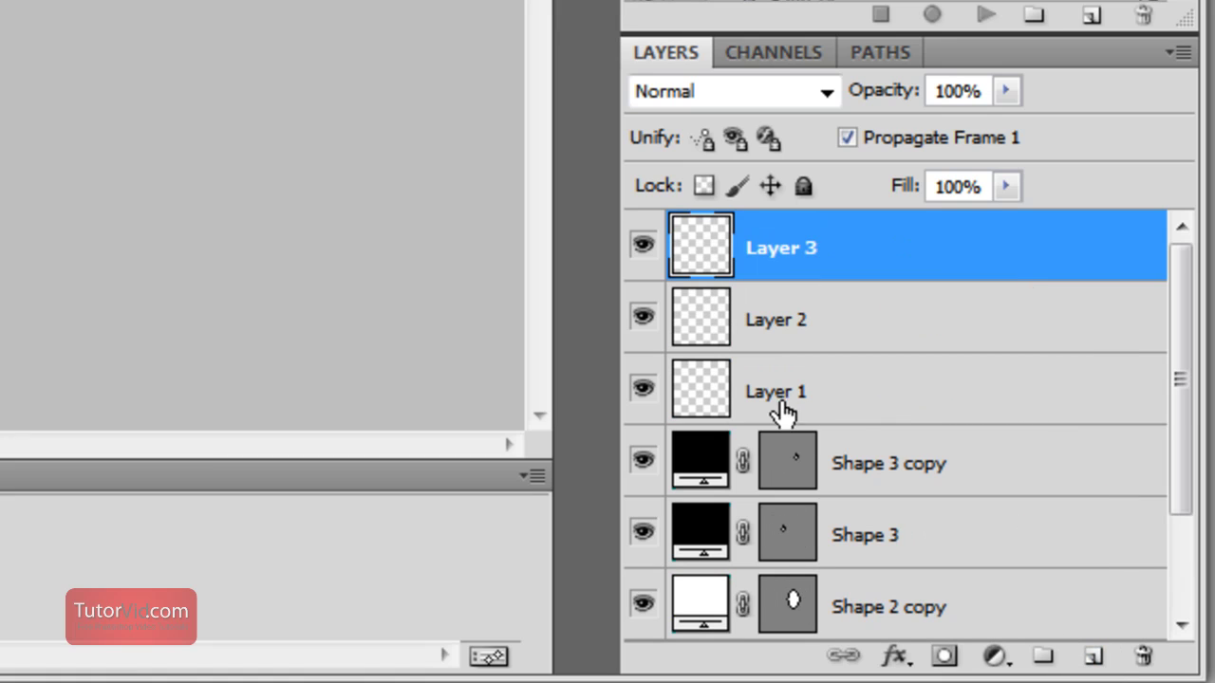
left_click(859, 406)
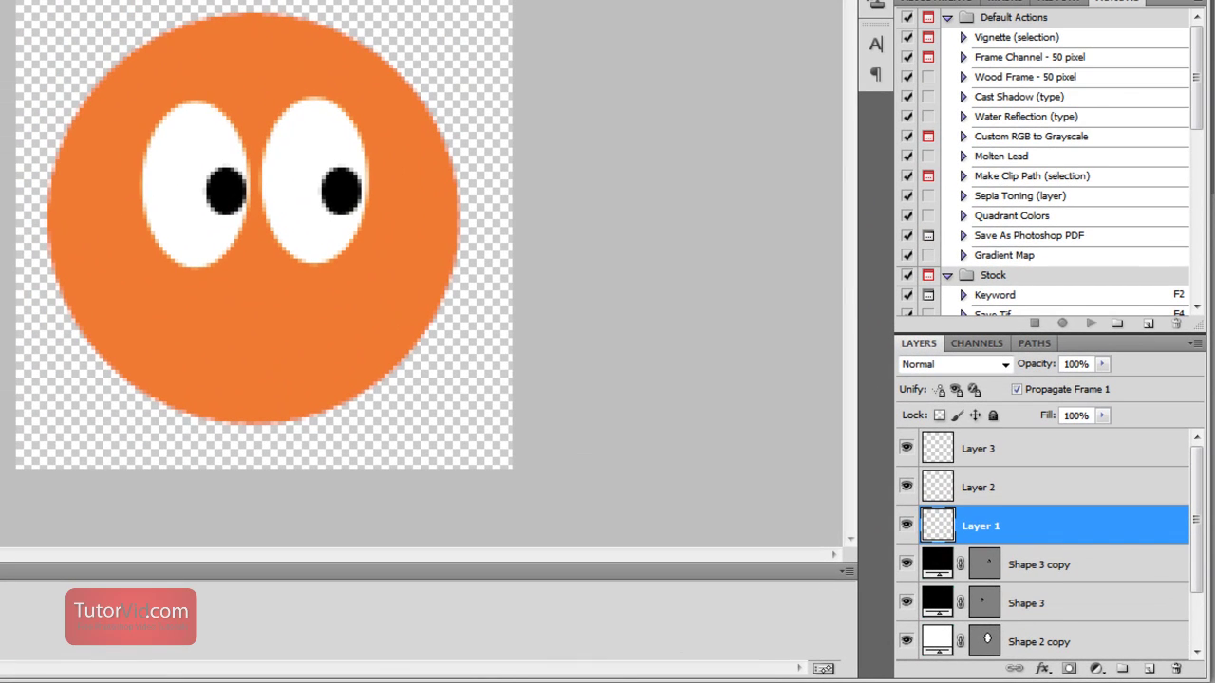
With a black 5 px brush, paint a smile curled up at both ends on Layer 1.
key("b")
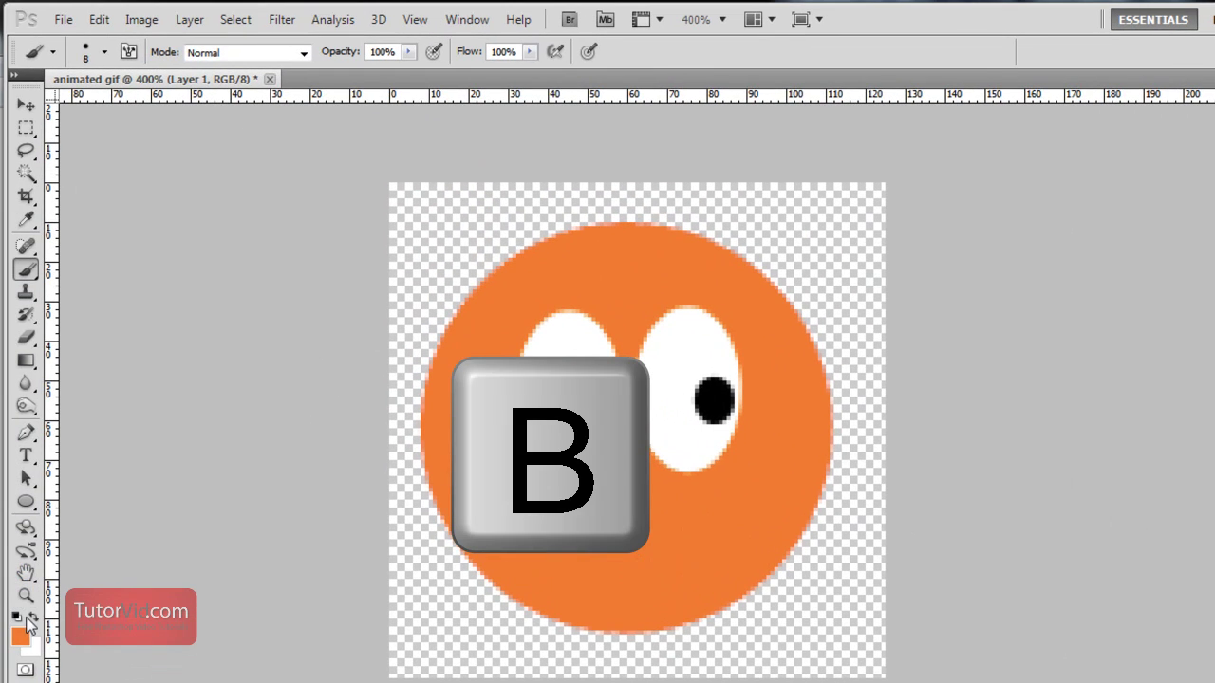
key("d")
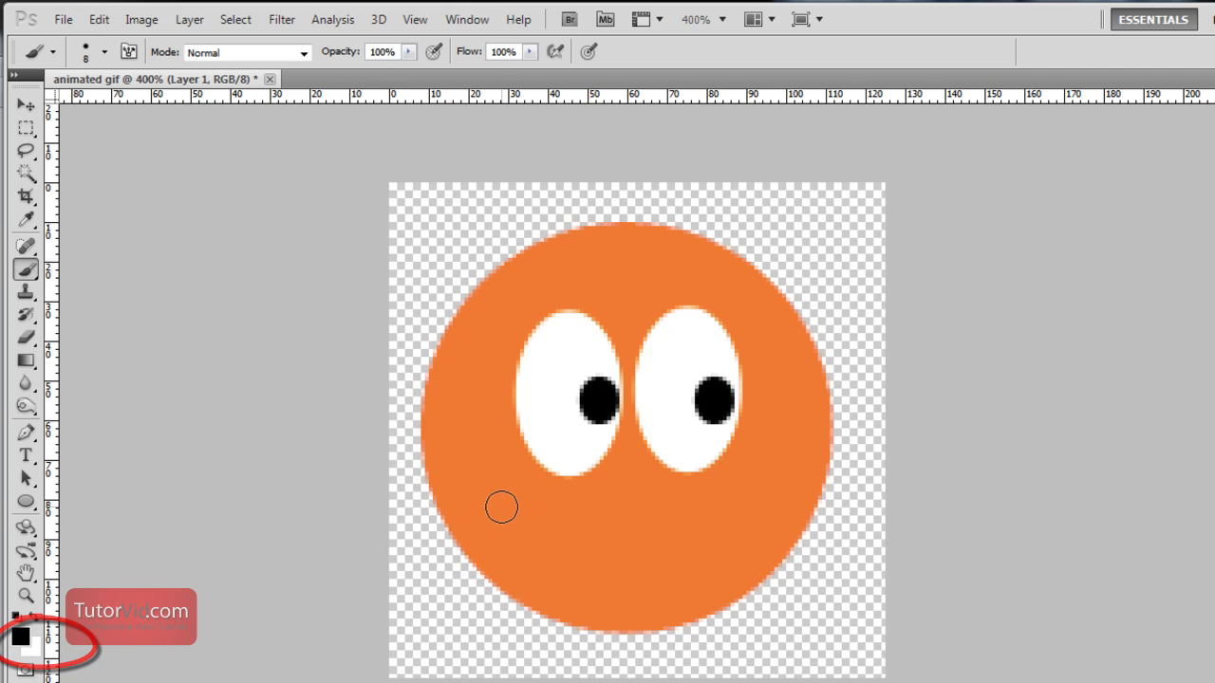
key("bracketleft")
key("bracketleft")
key("bracketleft")
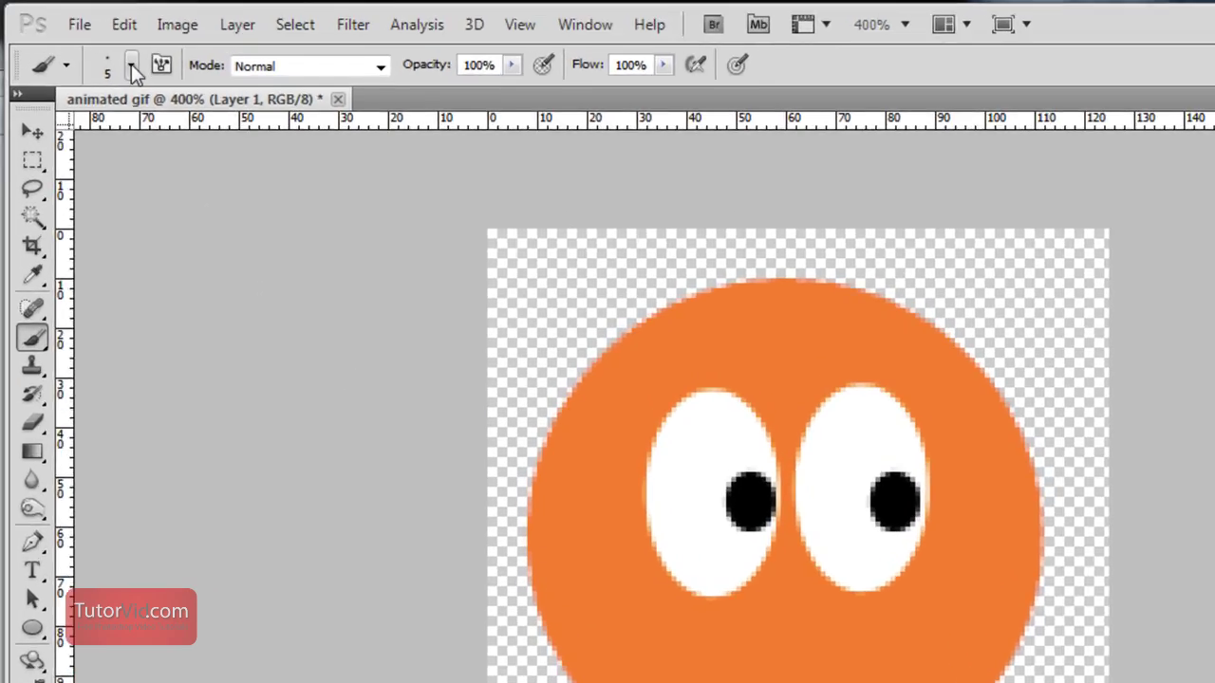
left_click(104, 52)
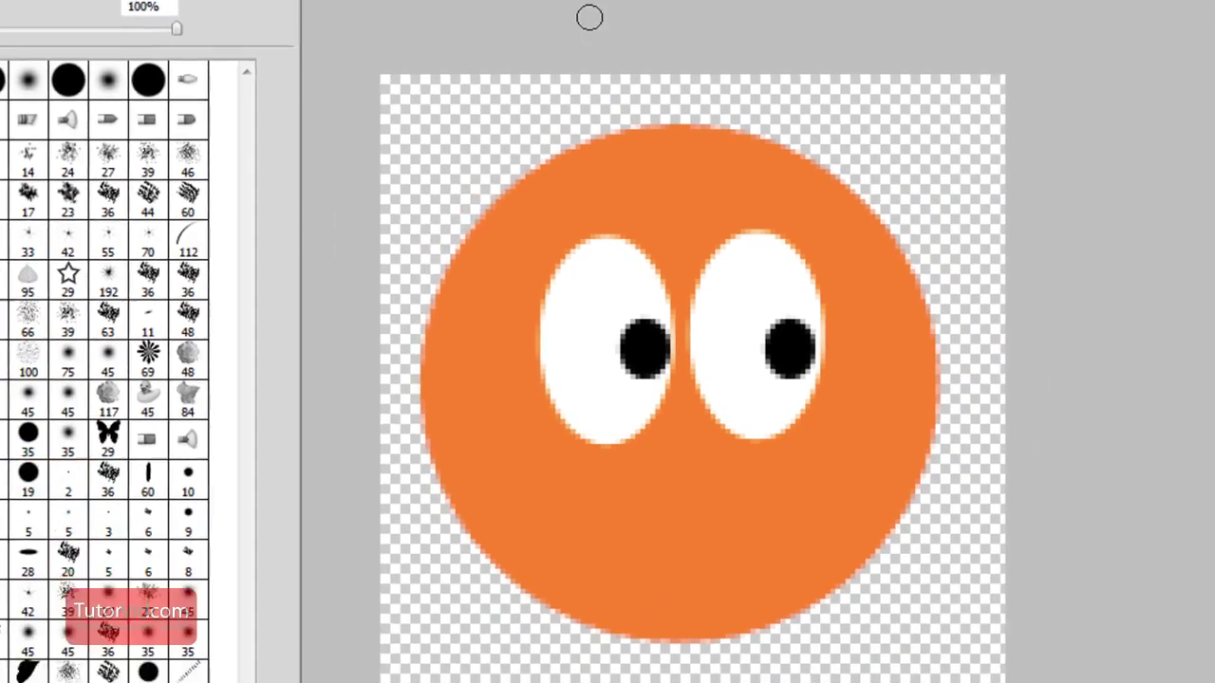
key("Return")
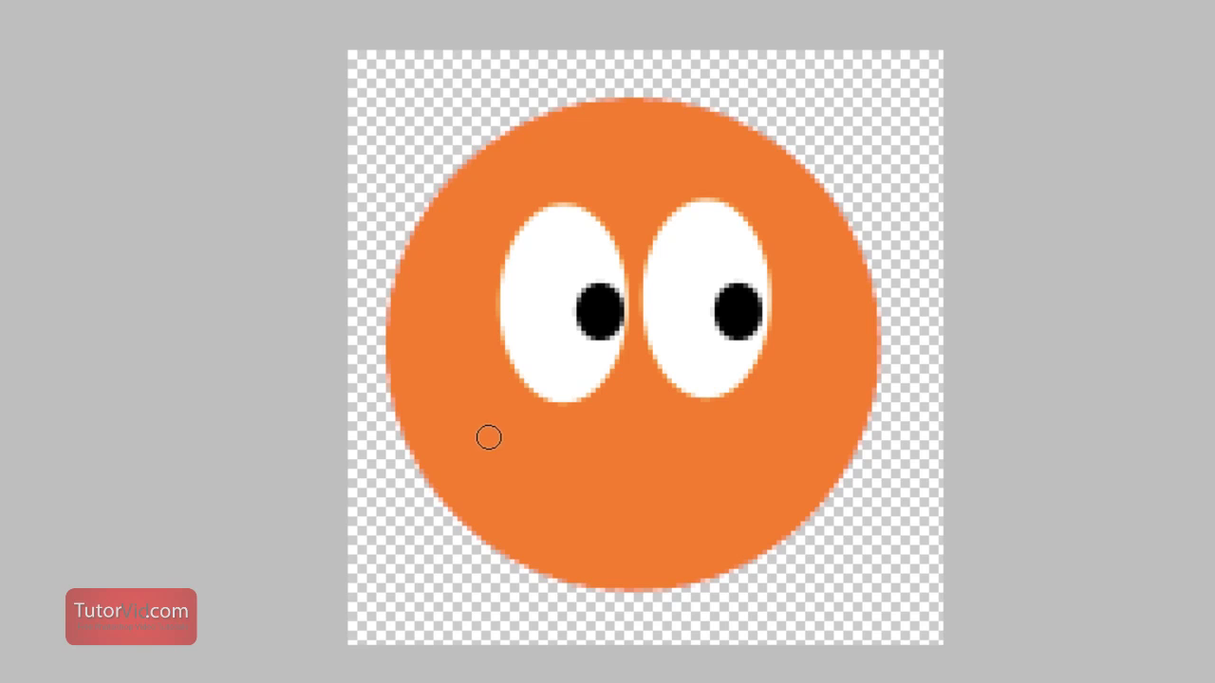
mouse_move(488, 439)
left_mouse_down()
mouse_move(578, 494)
mouse_move(721, 461)
mouse_move(738, 434)
mouse_move(711, 424)
mouse_move(759, 452)
left_mouse_up()
mouse_move(500, 426)
left_mouse_down()
mouse_move(466, 453)
mouse_move(494, 447)
left_mouse_up()
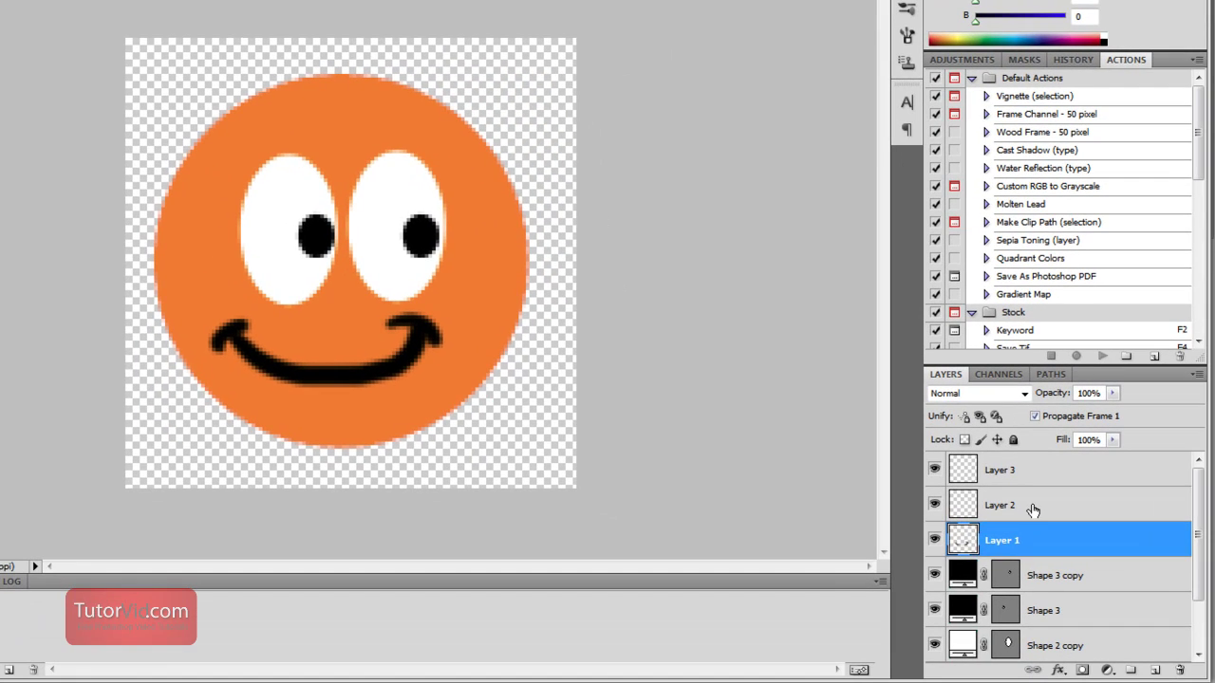
Hide Layer 1 and paint a smile curled at the right end on Layer 2.
left_click(1012, 518)
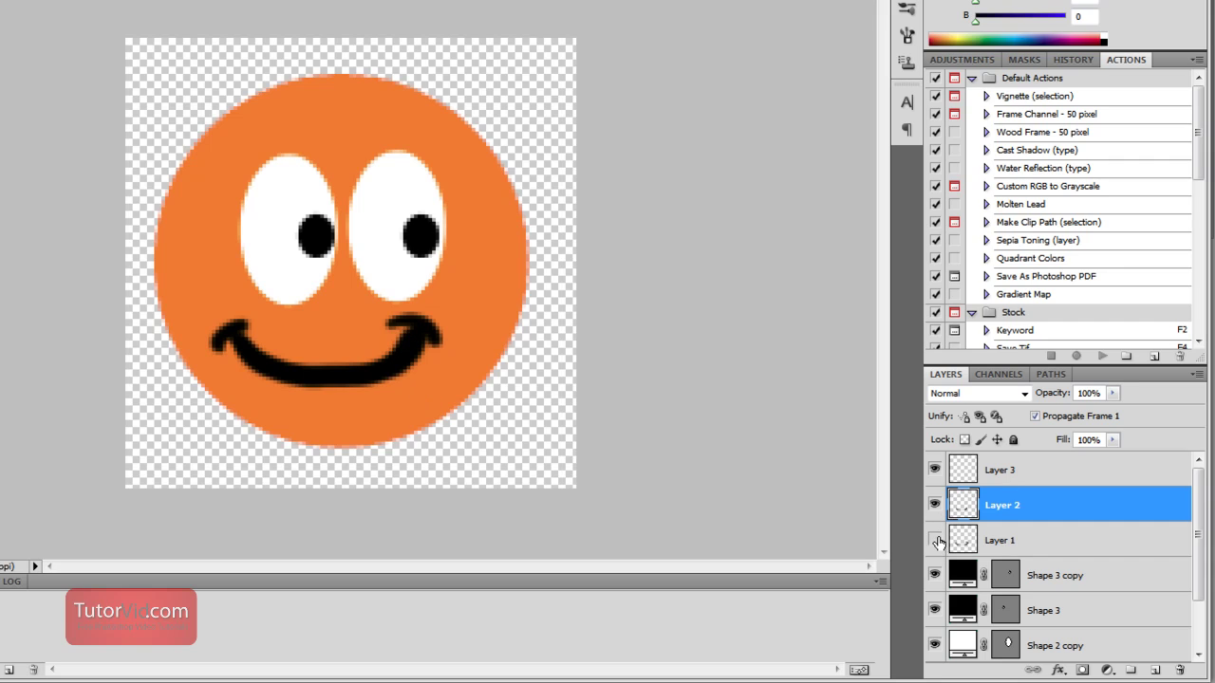
left_click(936, 540)
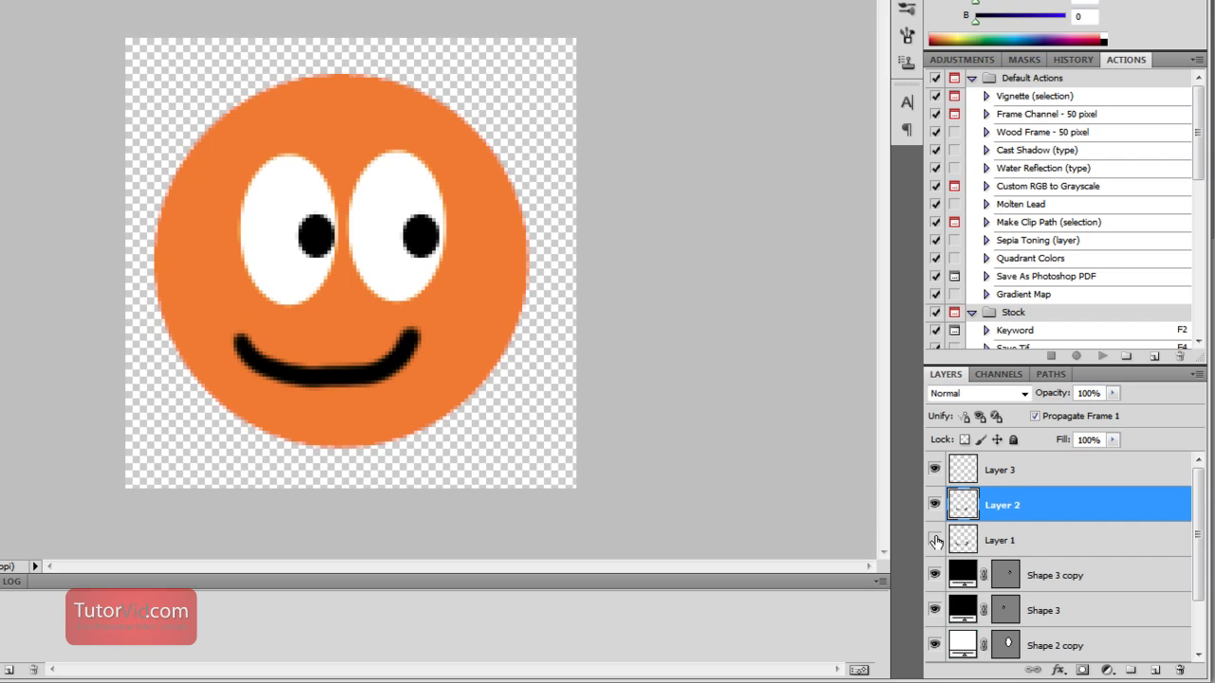
mouse_move(391, 320)
left_mouse_down()
mouse_move(446, 347)
mouse_move(308, 381)
mouse_move(255, 346)
mouse_move(224, 349)
mouse_move(281, 317)
left_mouse_up()
left_click(936, 505)
Select Layer 3 and compare the smiles by toggling visibility, ending with Layer 1's smile shown.
left_click(1000, 470)
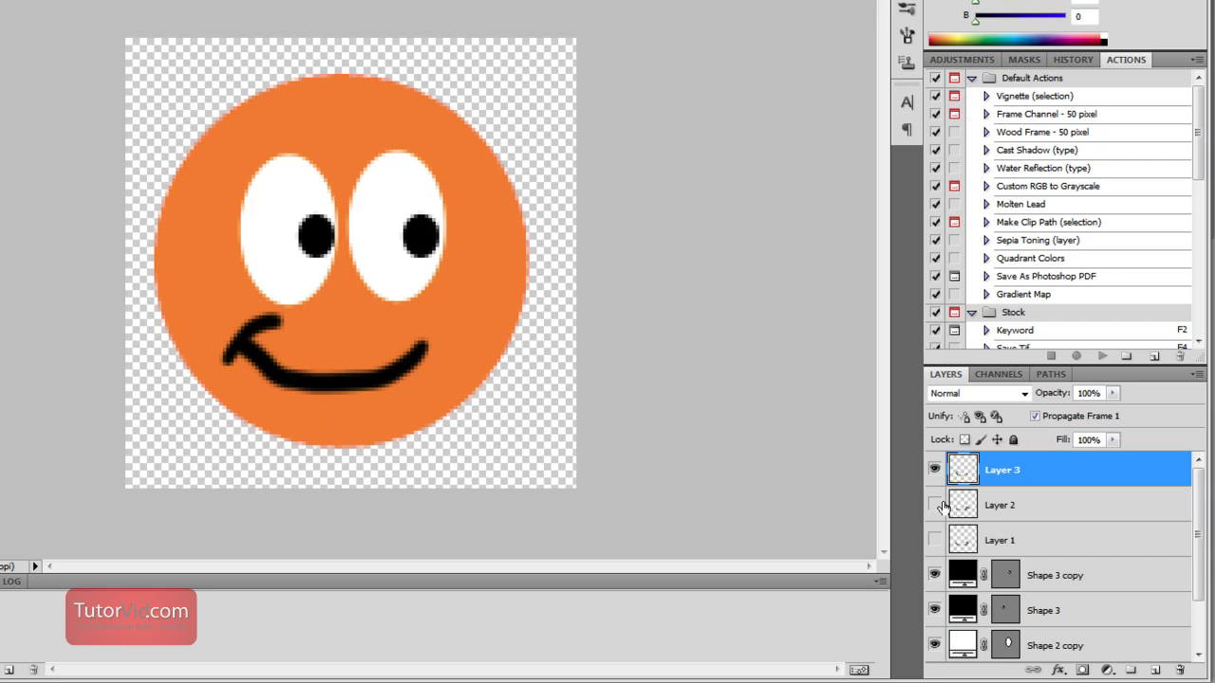
left_click(935, 505)
left_click(935, 470)
left_click(935, 505)
left_click(935, 470)
left_click(935, 470)
left_click(935, 505)
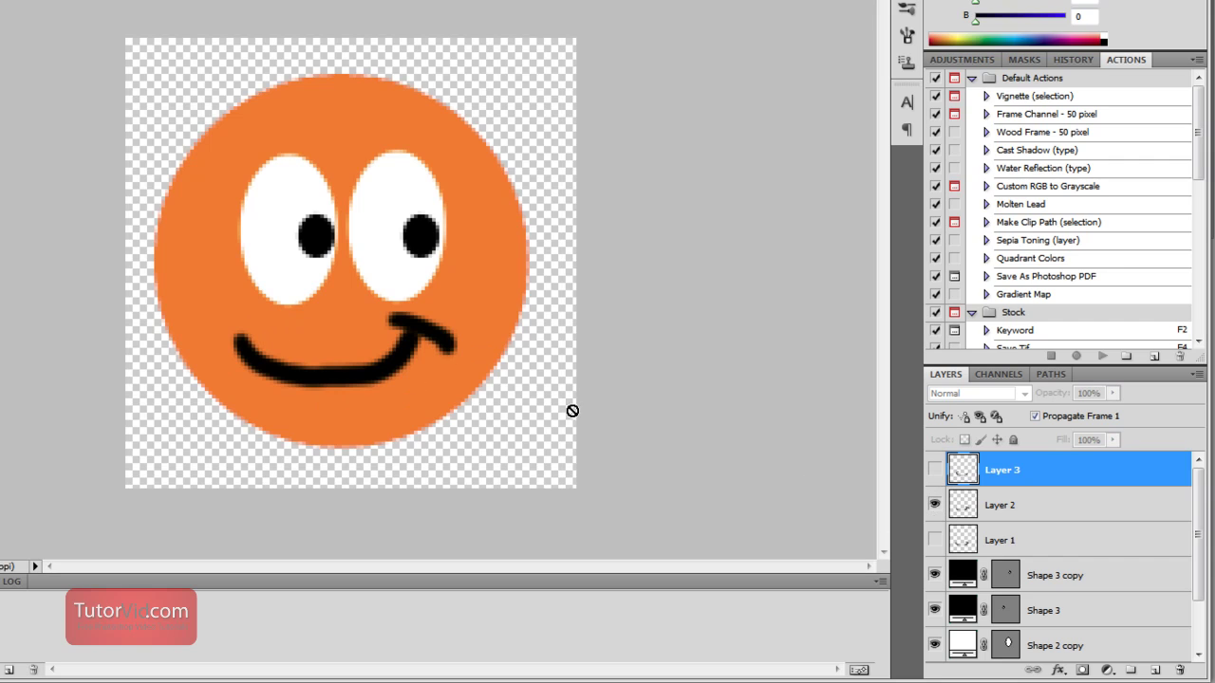
left_click(935, 504)
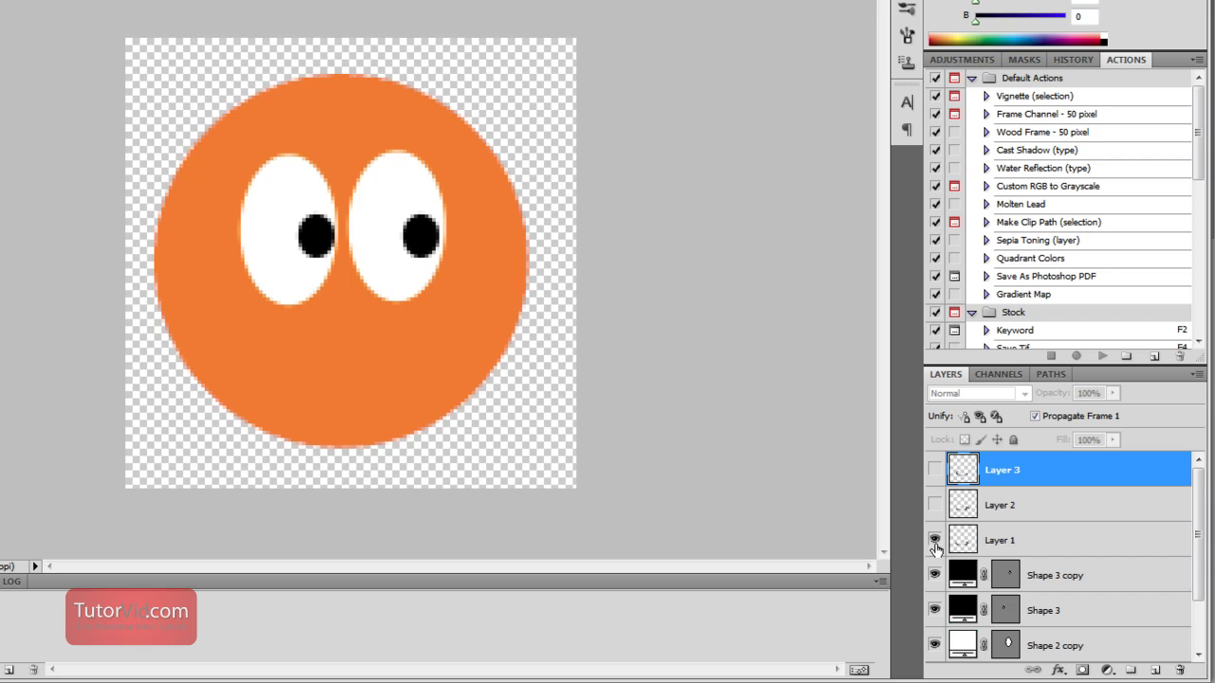
left_click(935, 541)
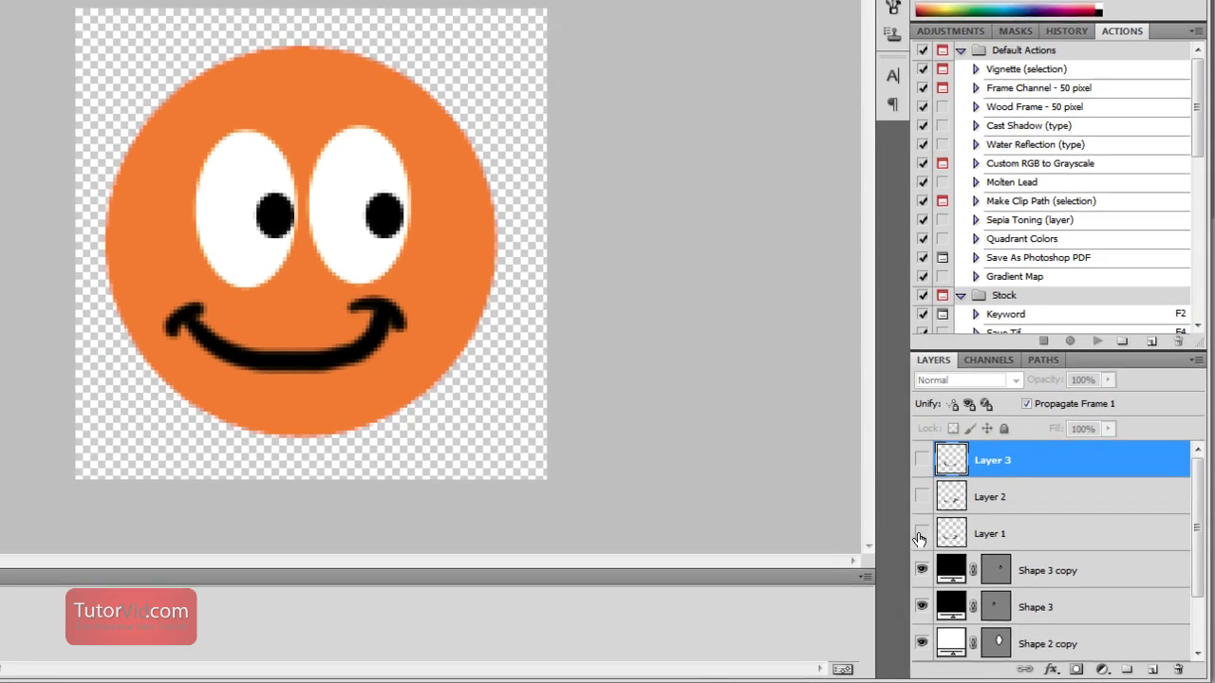
Create Group 1 and move the Shape 3 and Shape 3 copy pupil layers into it.
left_click(935, 540)
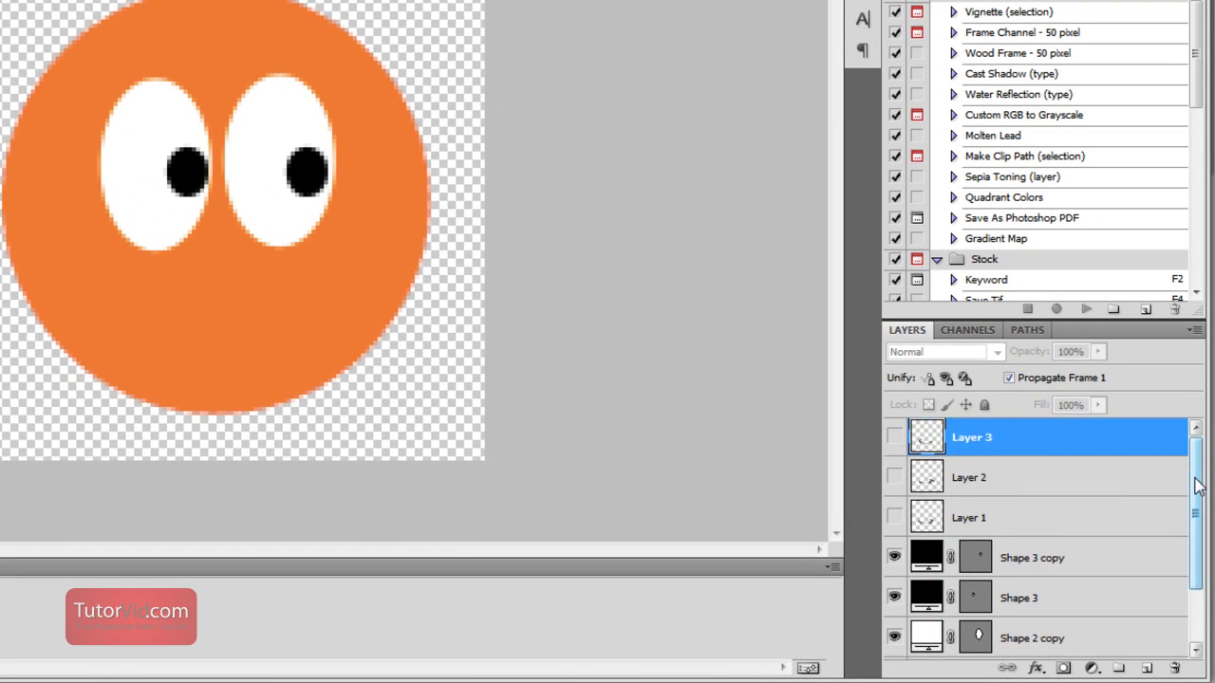
left_click_drag(1196, 512, 1196, 546)
left_click(1044, 501)
left_click(1042, 539)
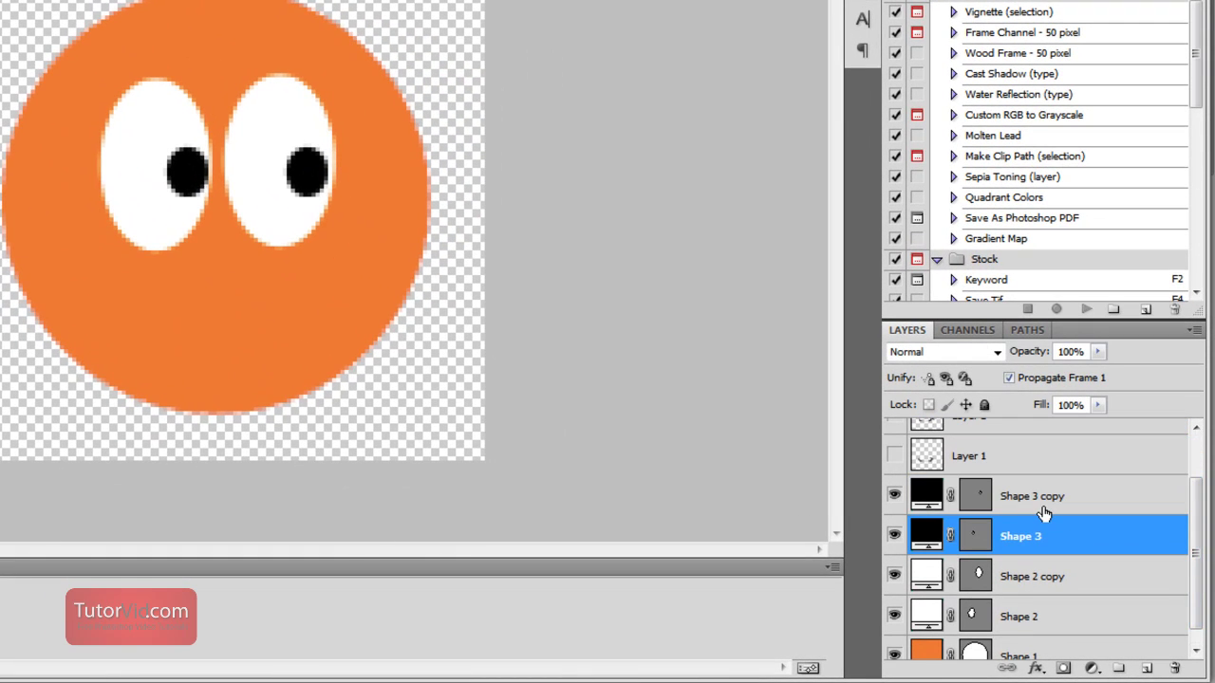
left_click(1044, 508)
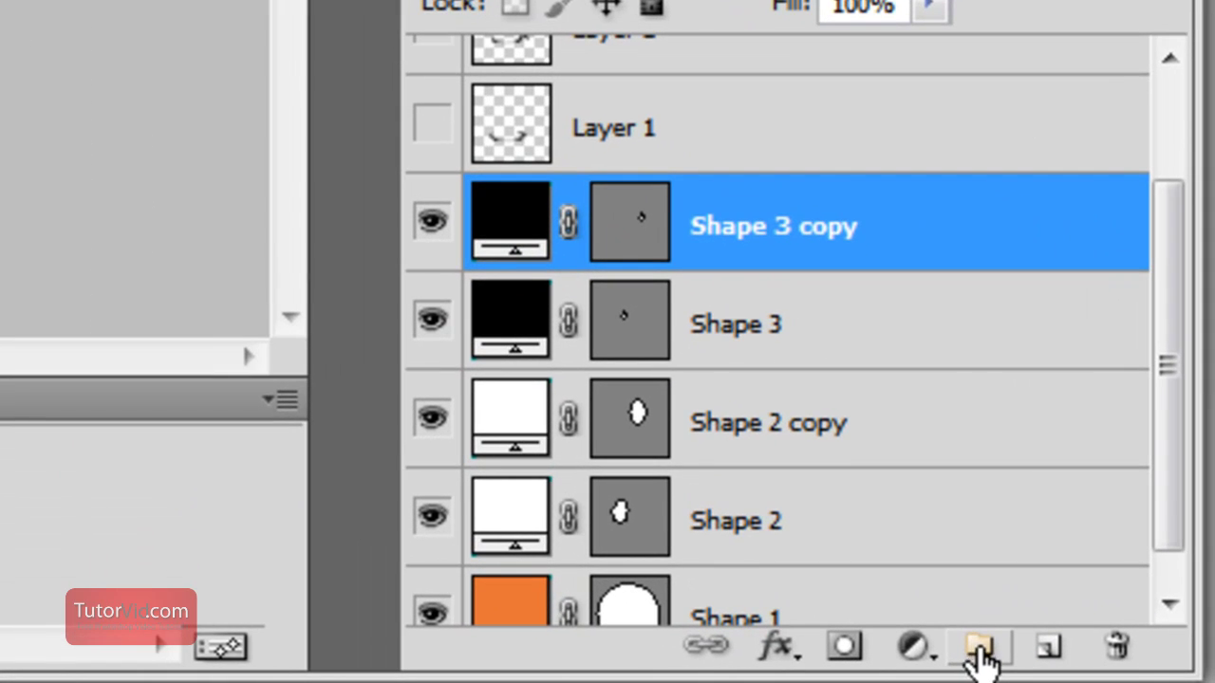
left_click(980, 653)
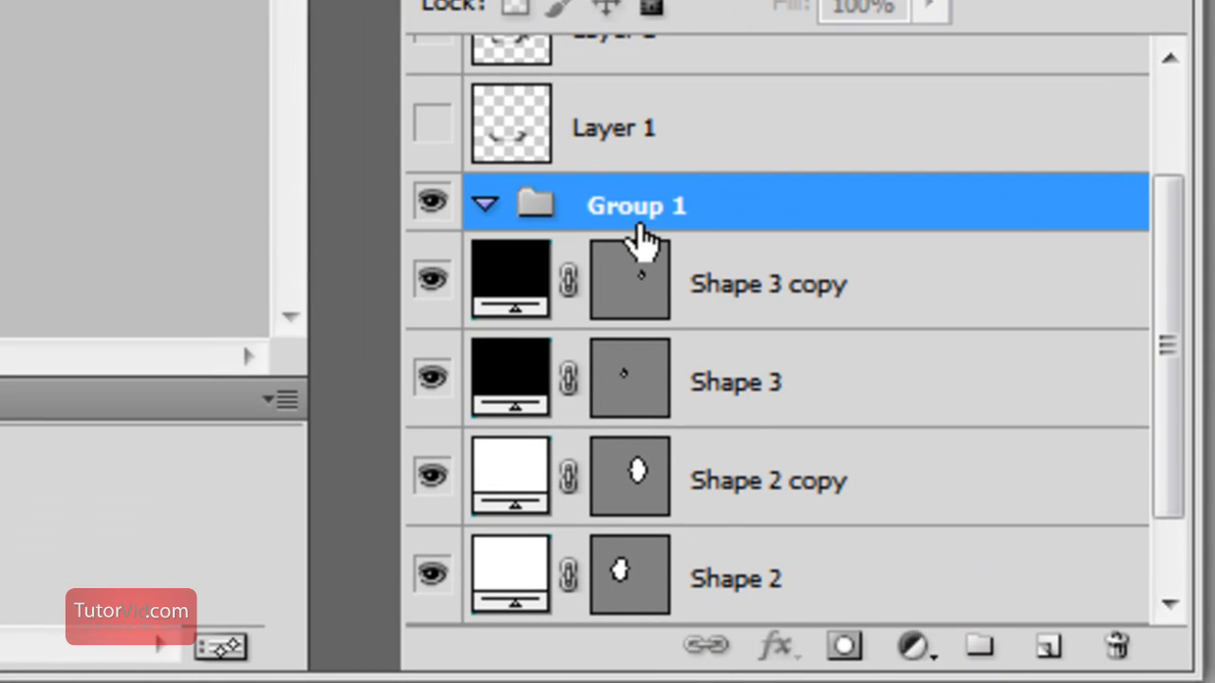
left_click(787, 302)
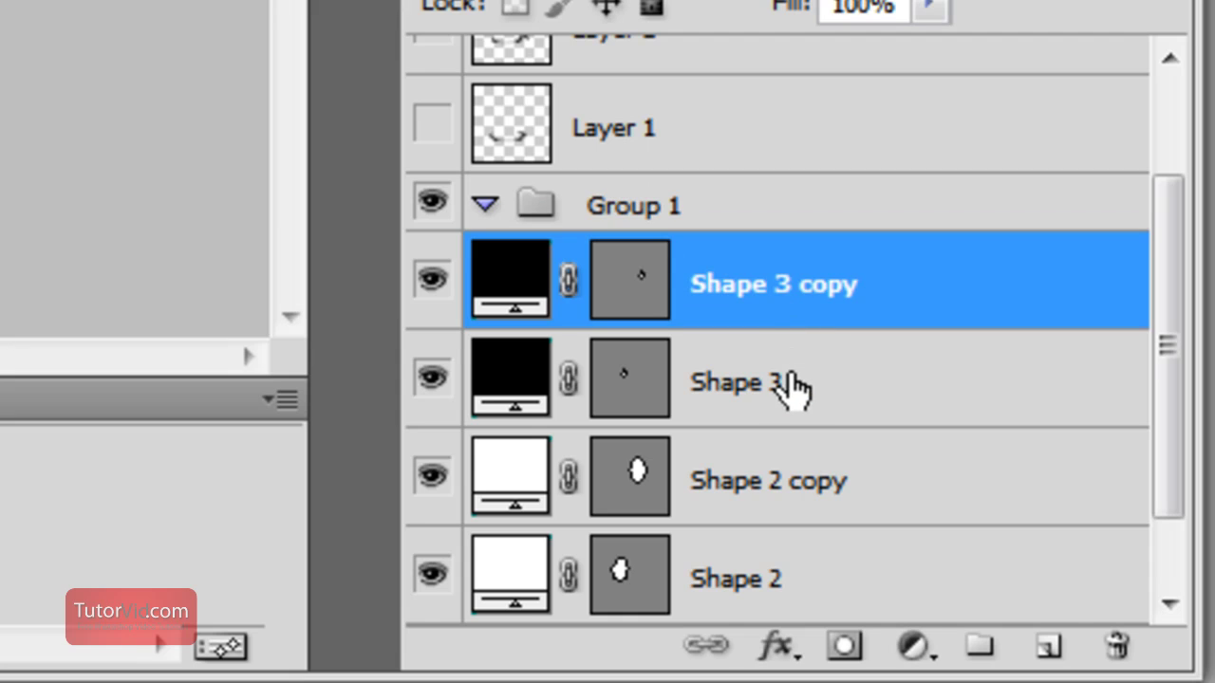
left_click(784, 399, "shift")
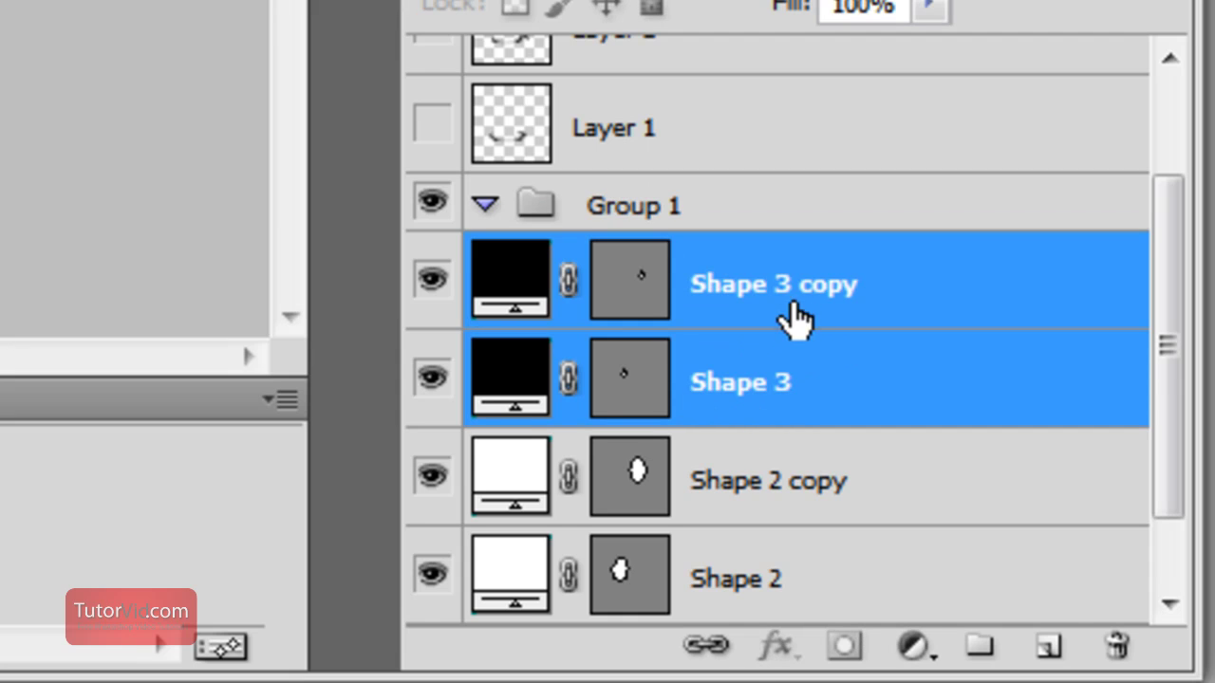
left_click_drag(795, 320, 787, 225)
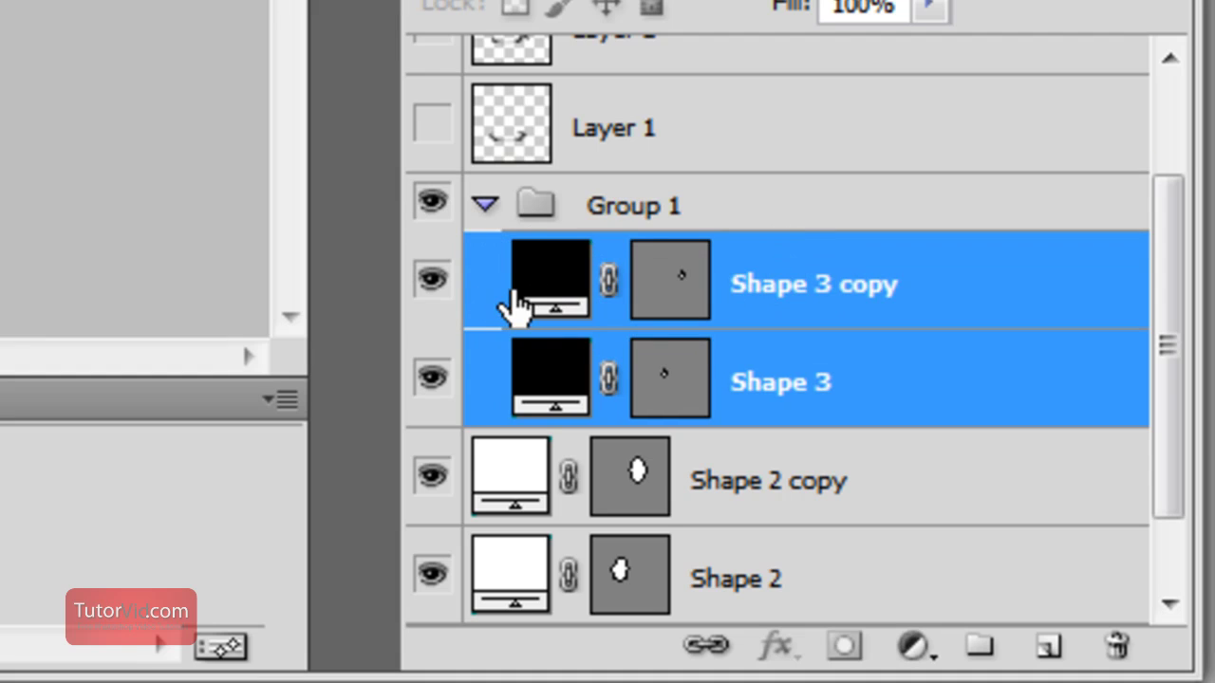
Collapse Group 1 in the Layers panel and switch to the Move tool.
left_click(486, 207)
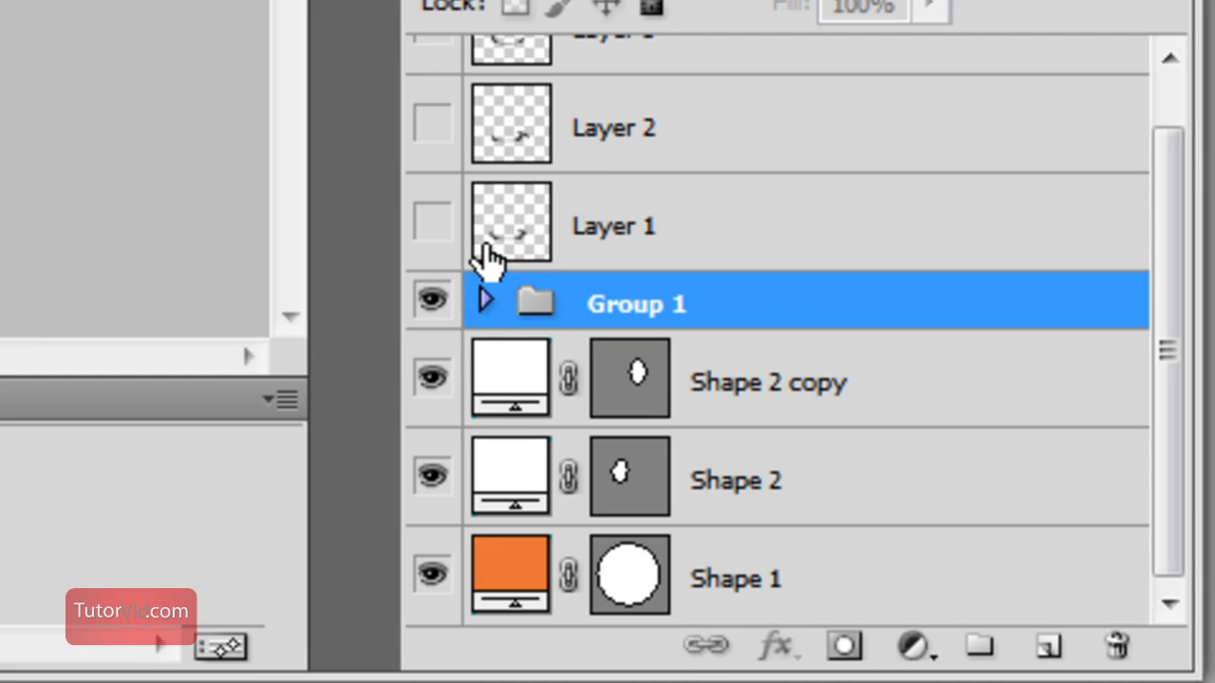
left_click(486, 302)
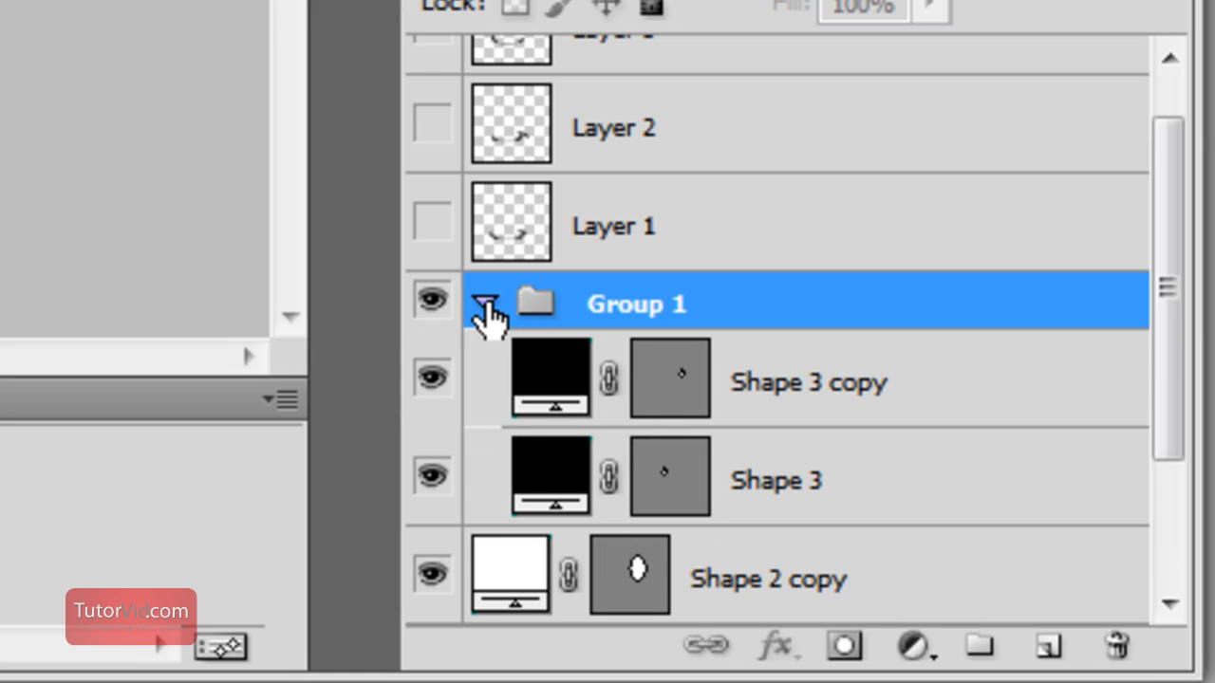
left_click(486, 305)
left_click(483, 309)
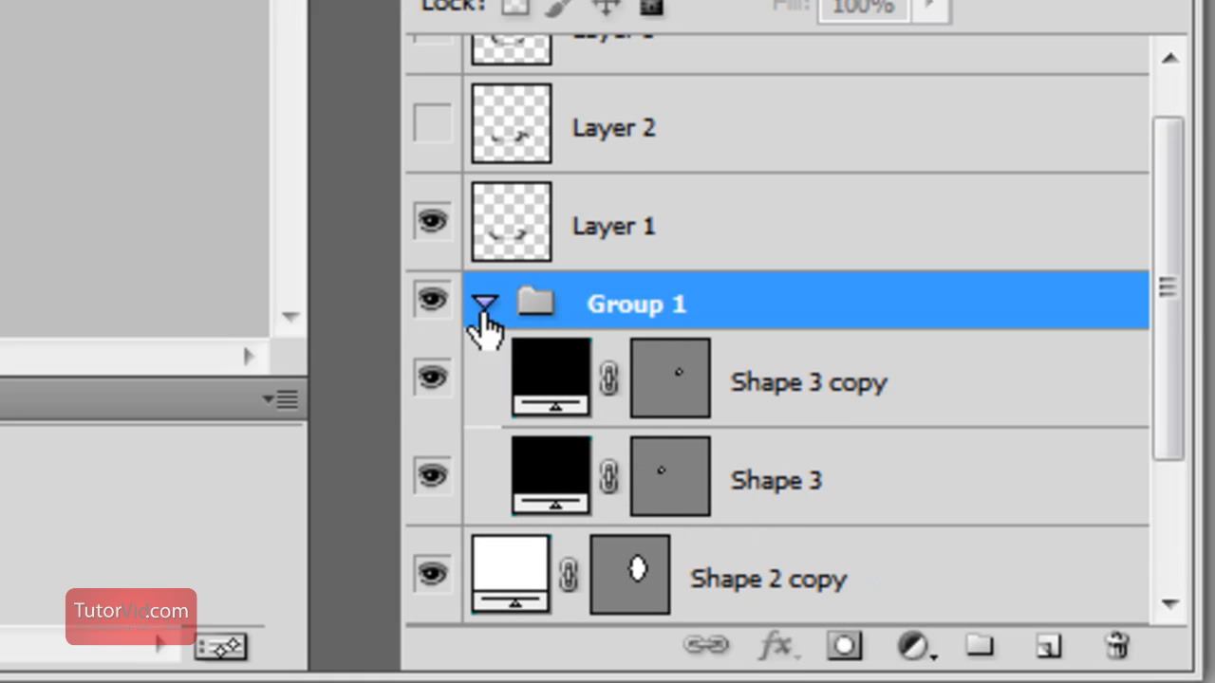
left_click(484, 306)
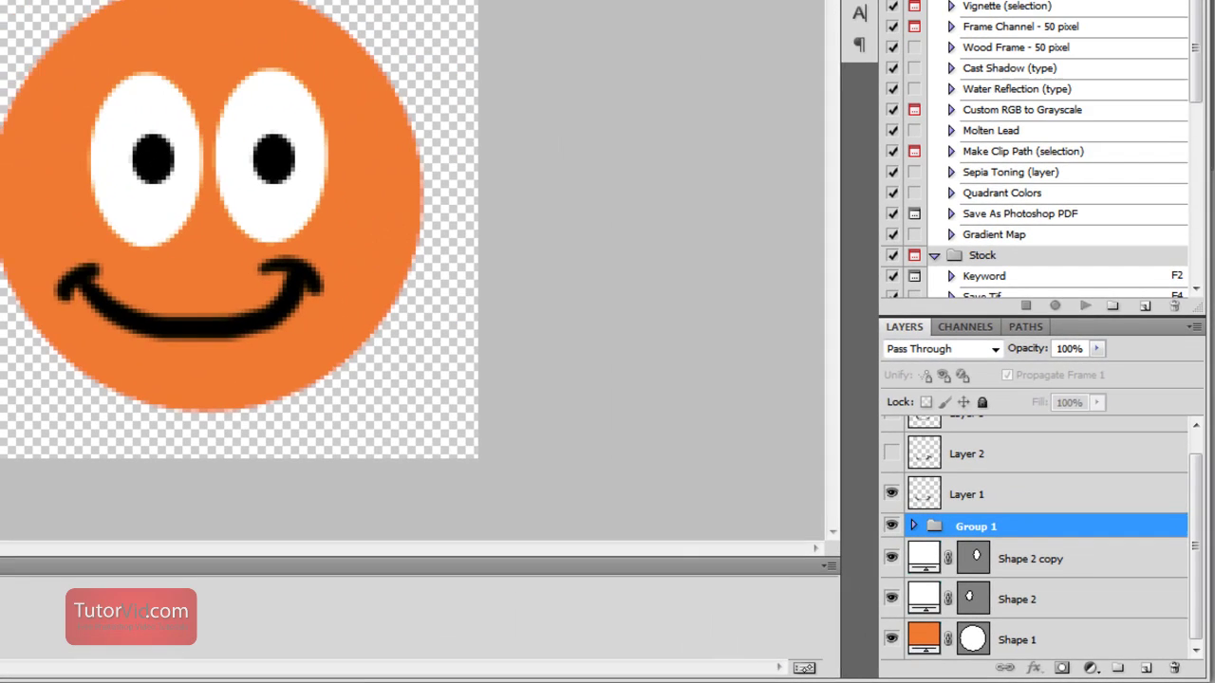
key("v")
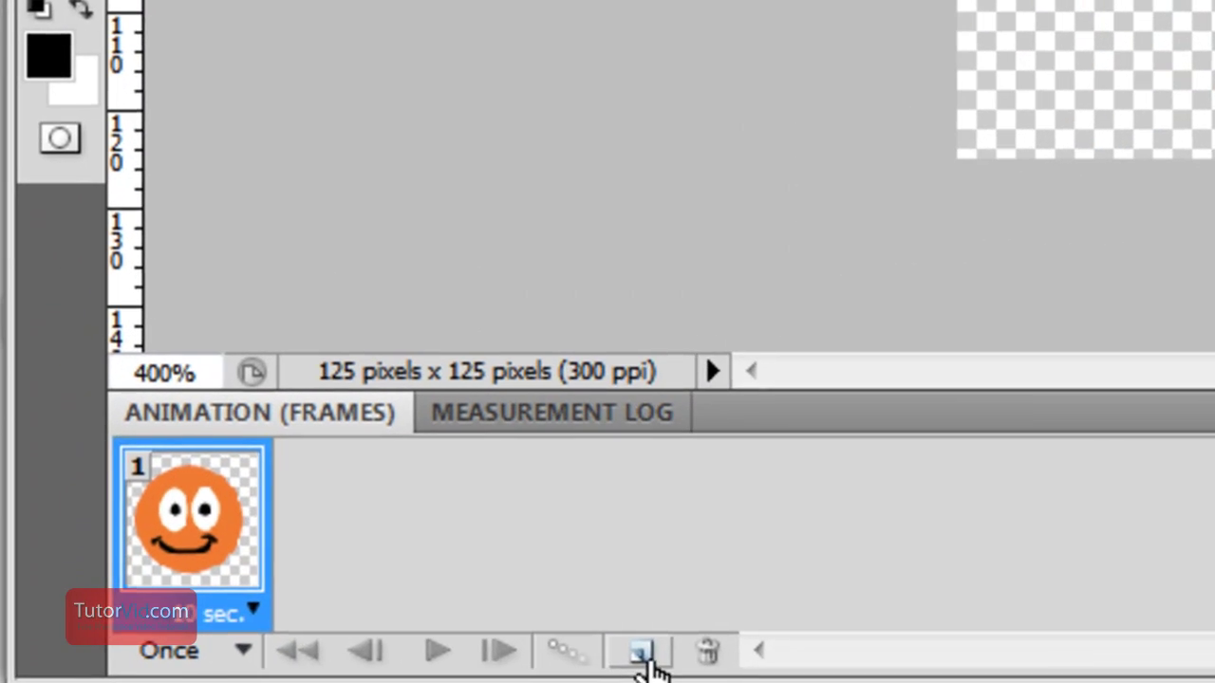
Duplicate the animation frame three times to get four frames.
left_click(649, 660)
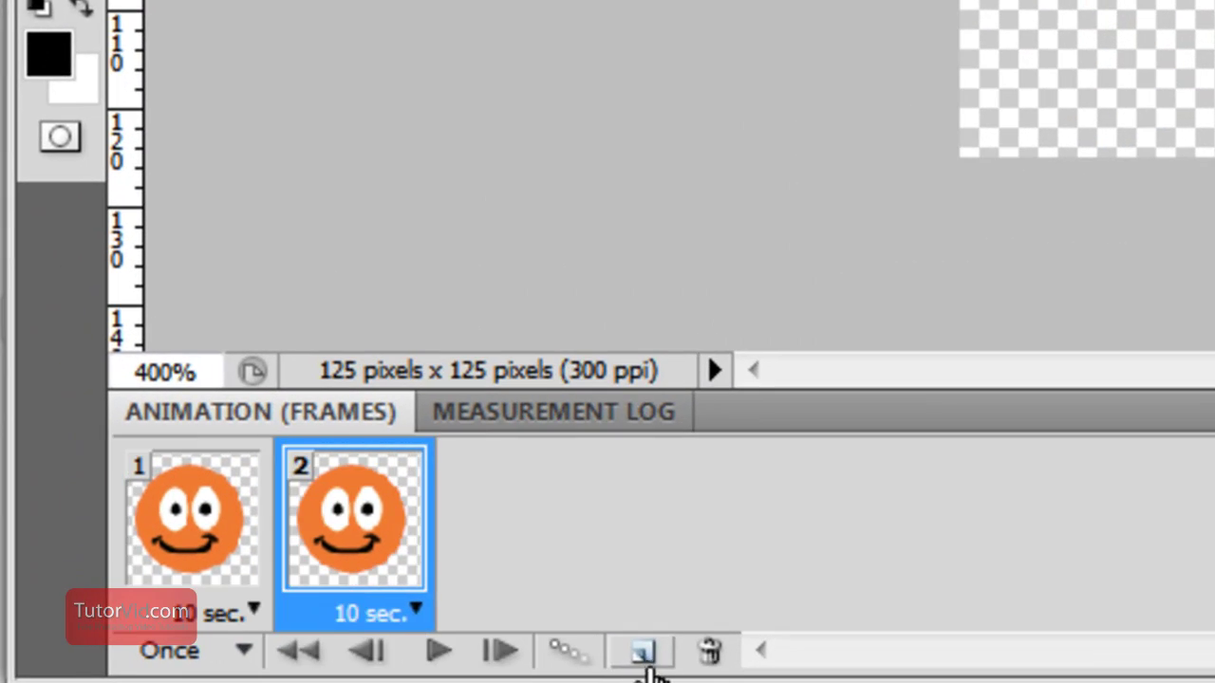
left_click(650, 660)
left_click(650, 660)
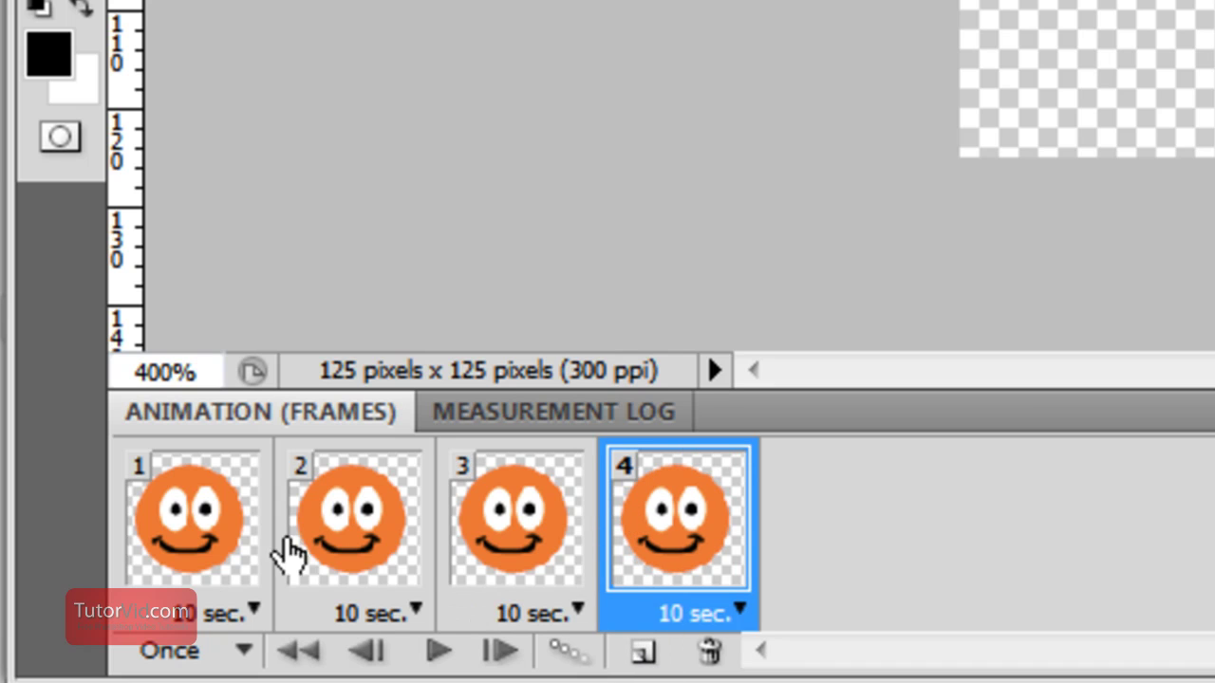
In frame 1, move Layer 1's smile slightly right and down.
left_click(180, 513)
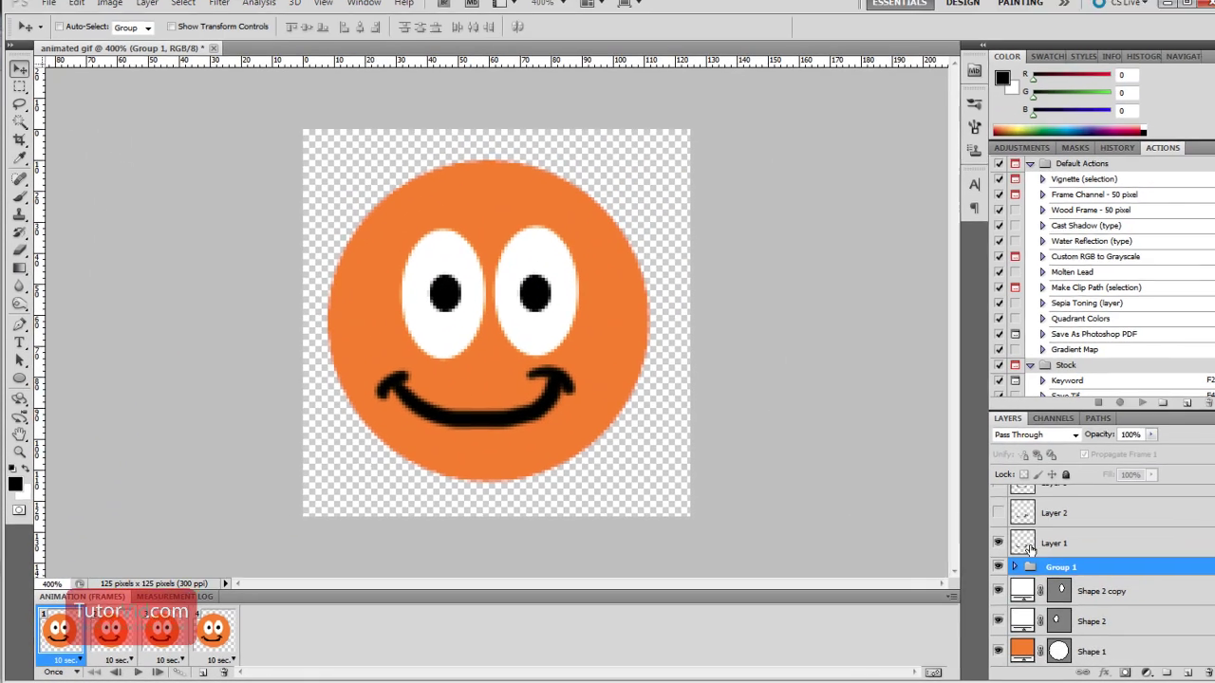
left_click(980, 546)
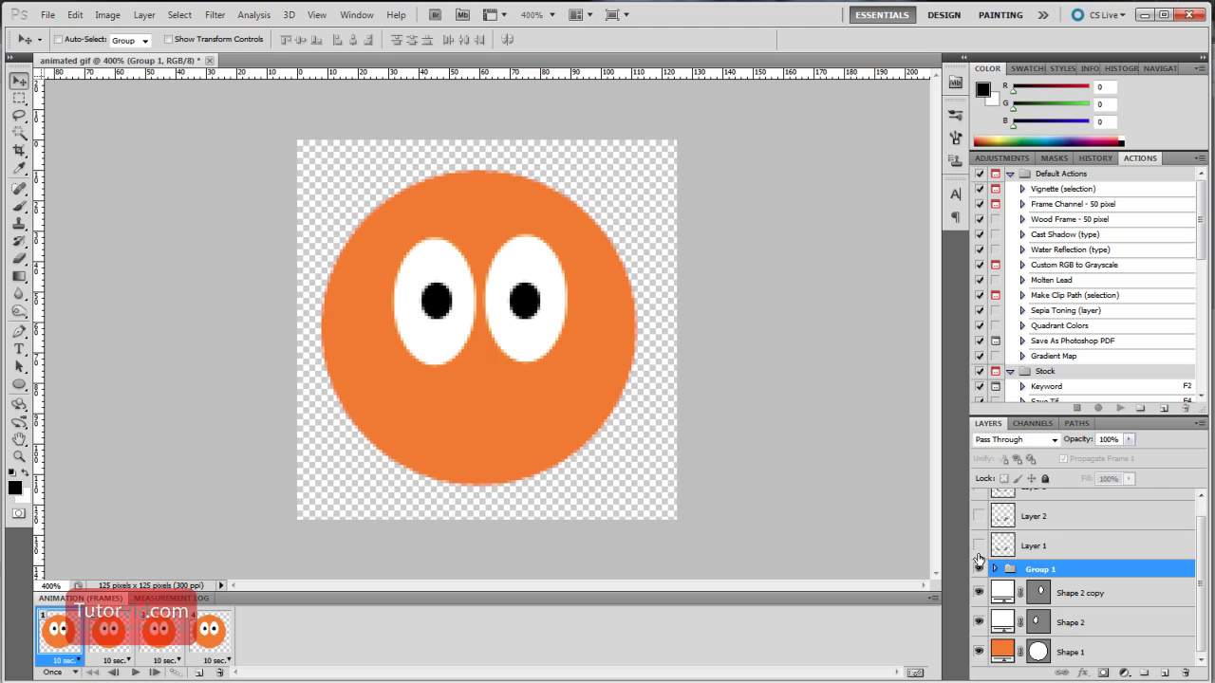
left_click(979, 546)
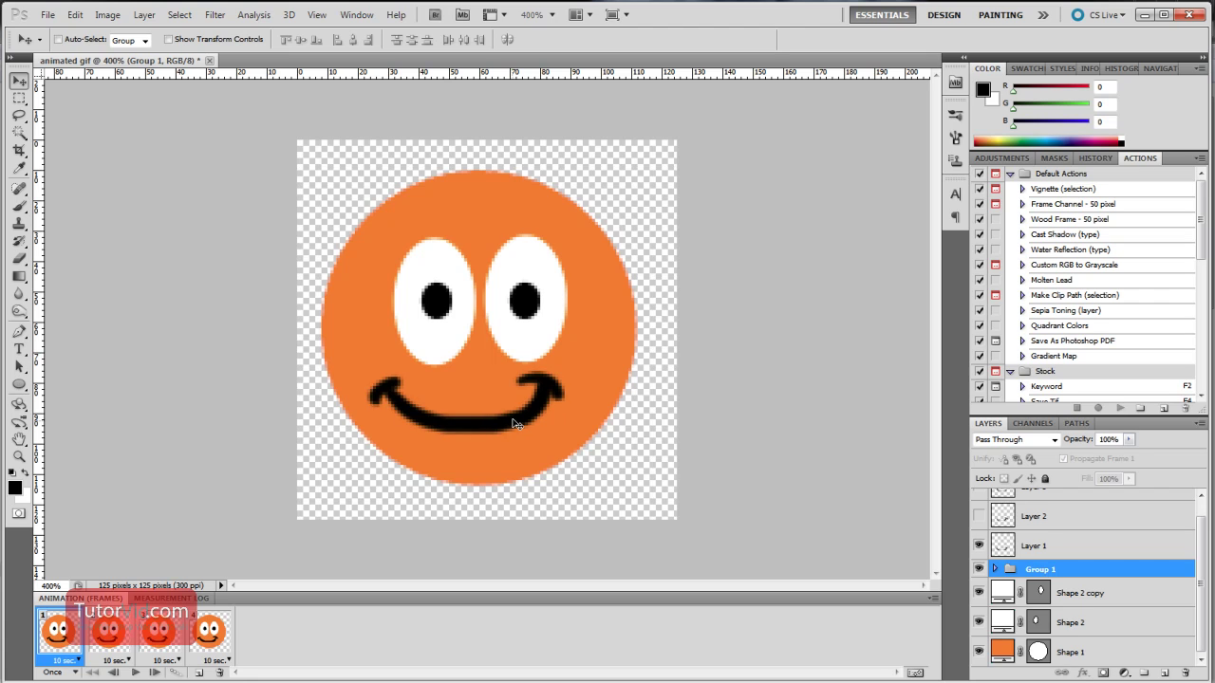
left_click(1075, 553)
left_click_drag(471, 412, 500, 460)
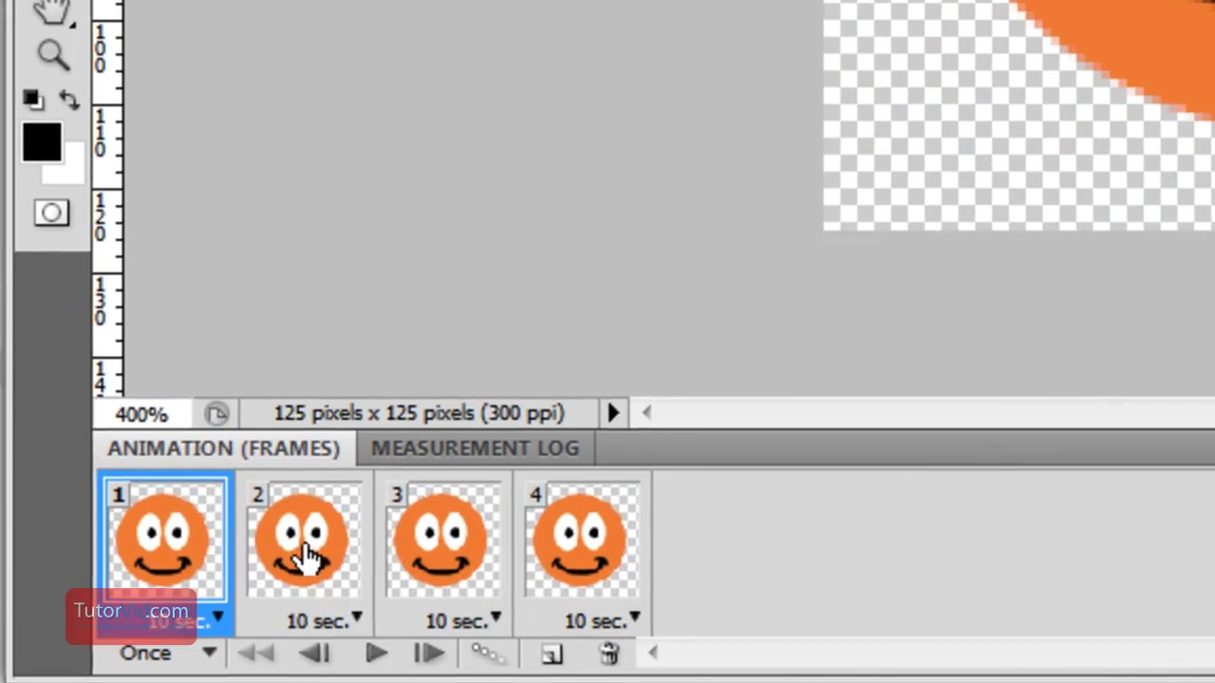
In frame 2, swap to Layer 2's right-curled smile and shift the grouped pupils right.
left_click(306, 558)
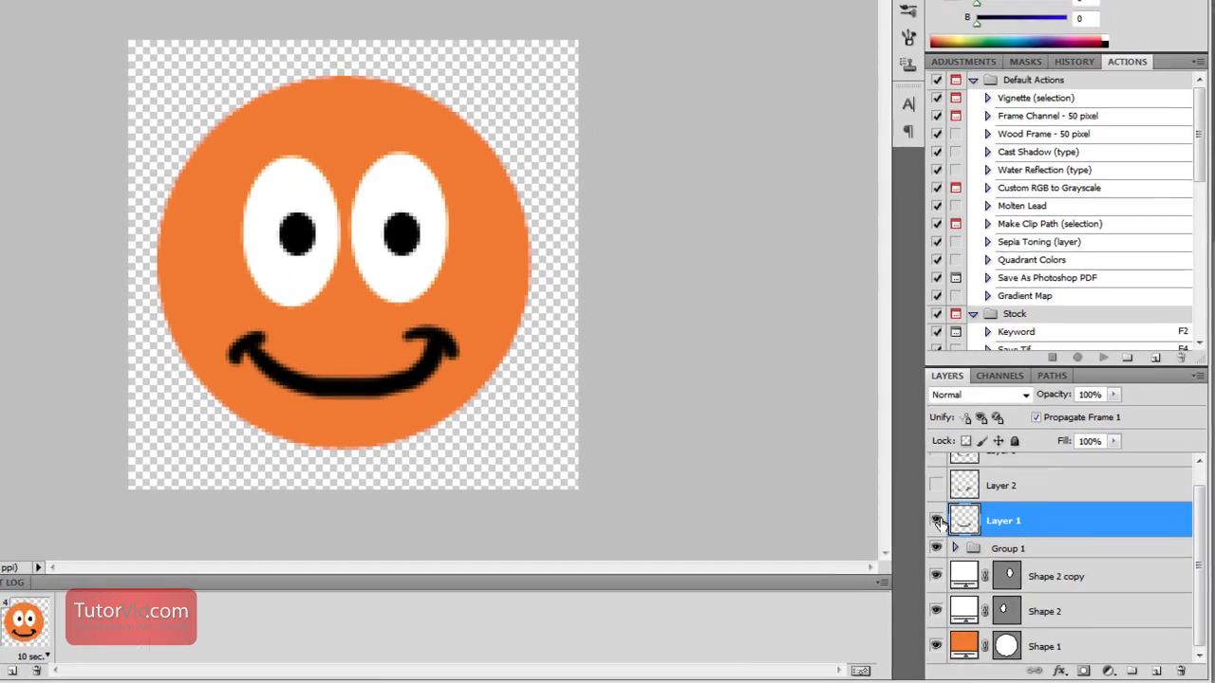
left_click(980, 548)
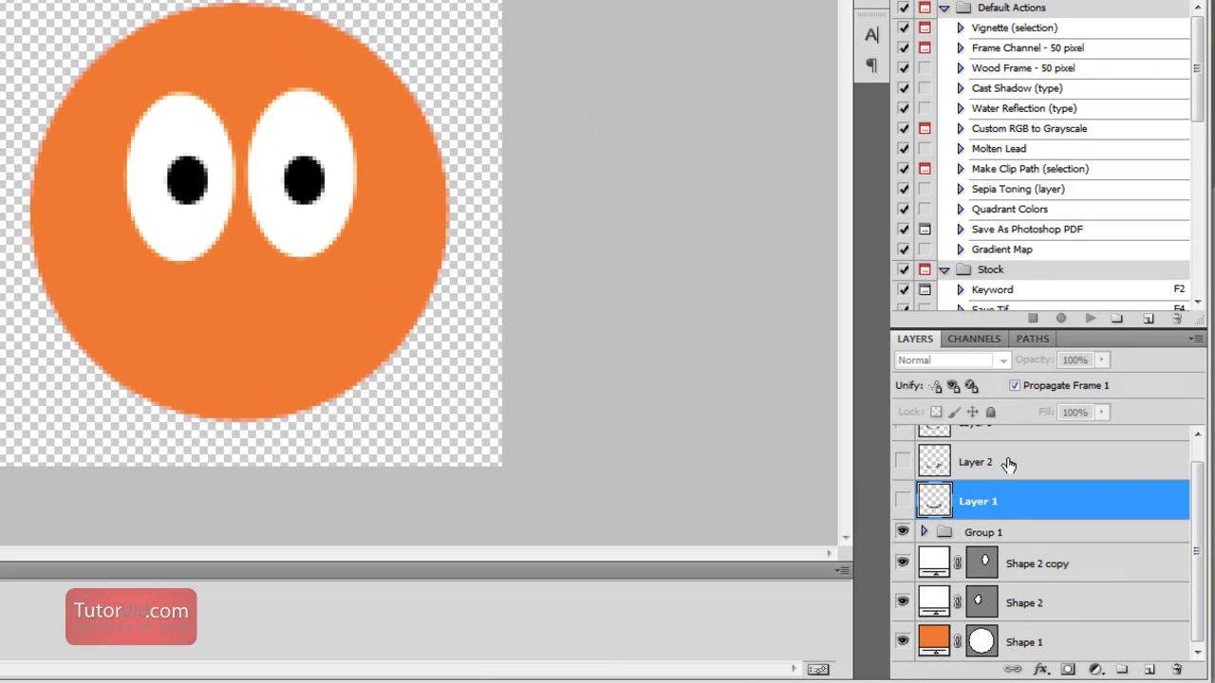
left_click(903, 462)
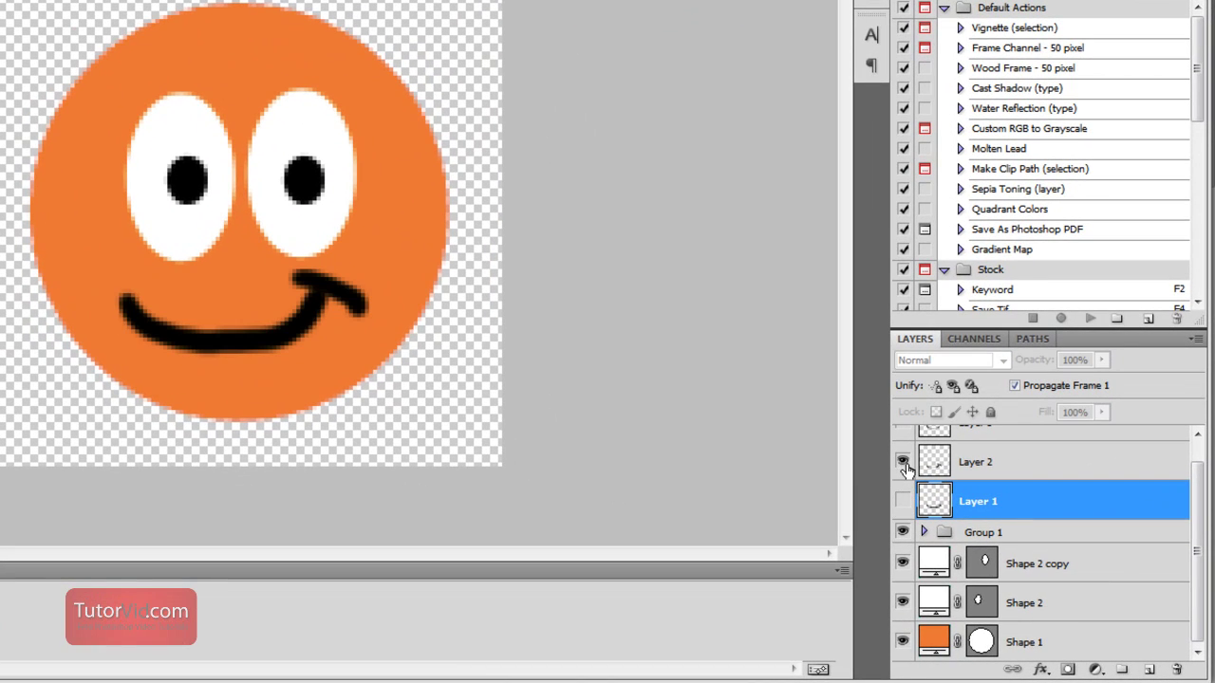
left_click(1043, 534)
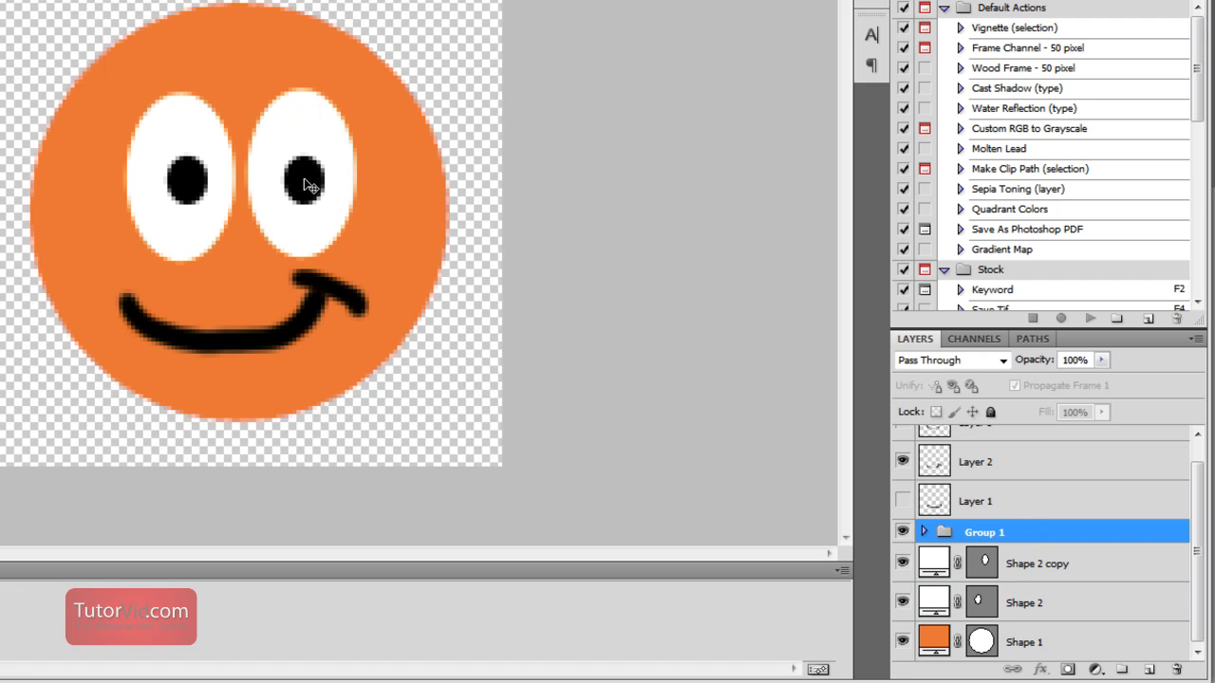
left_click_drag(305, 186, 329, 181)
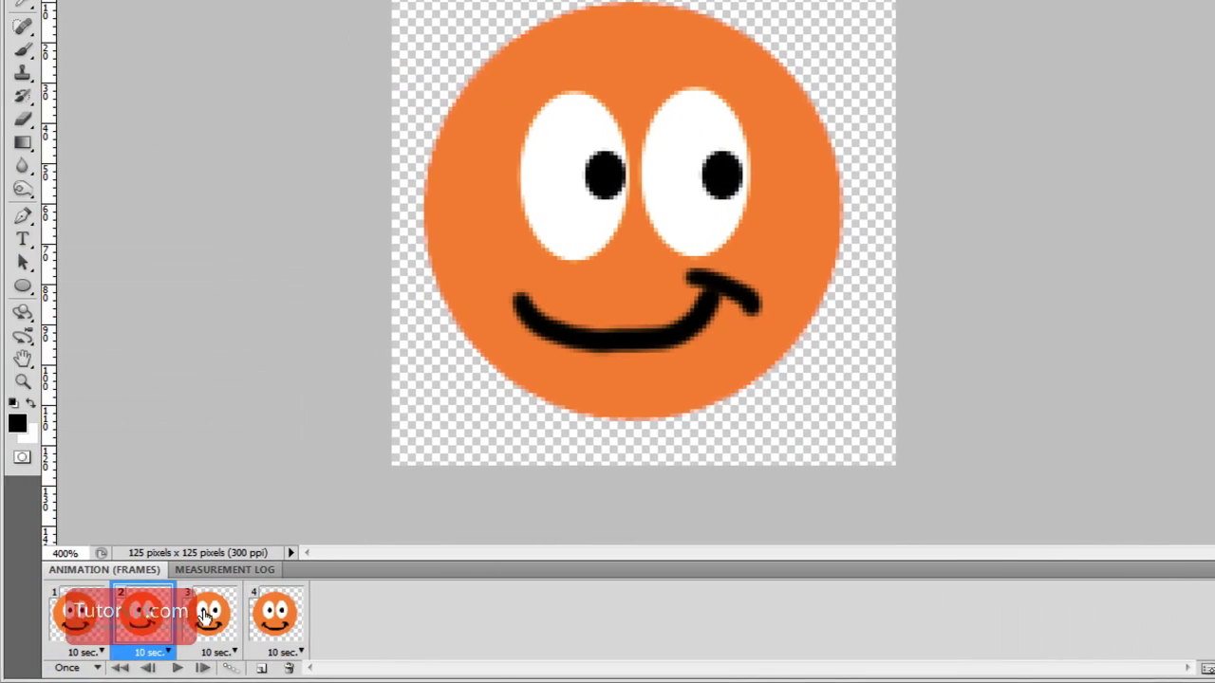
left_click(214, 614)
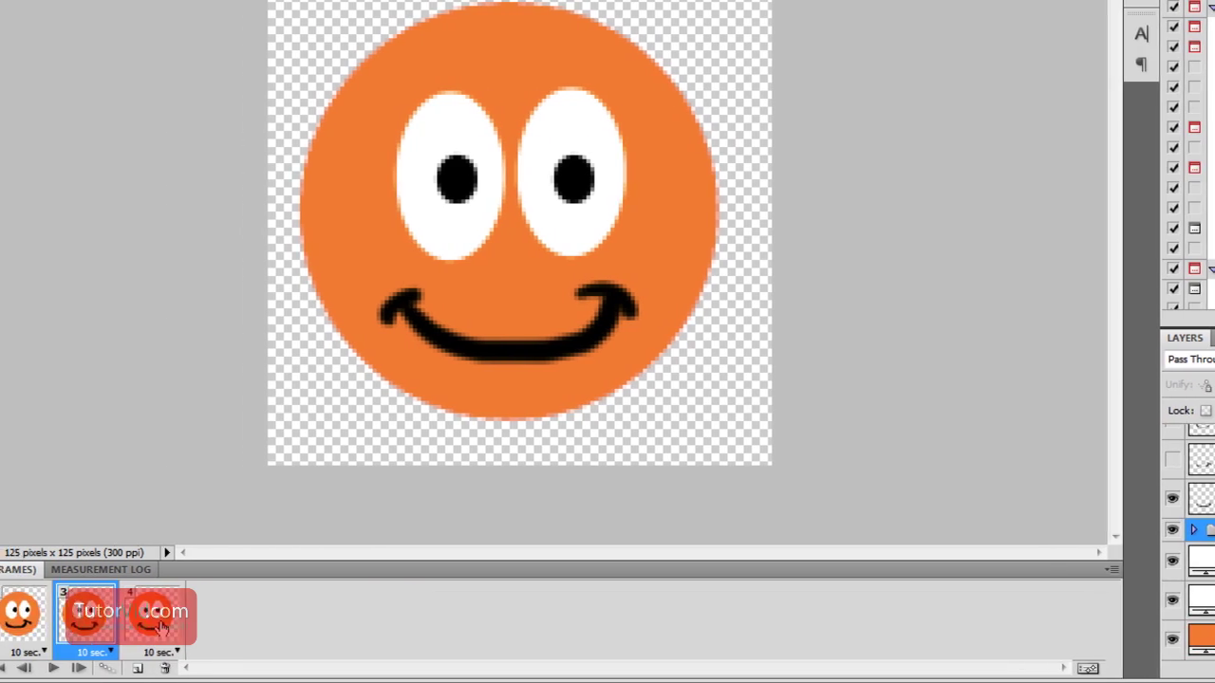
In frame 4, show Layer 3's left-curled smile instead of Layer 1's and shift the pupils left.
left_click(265, 667)
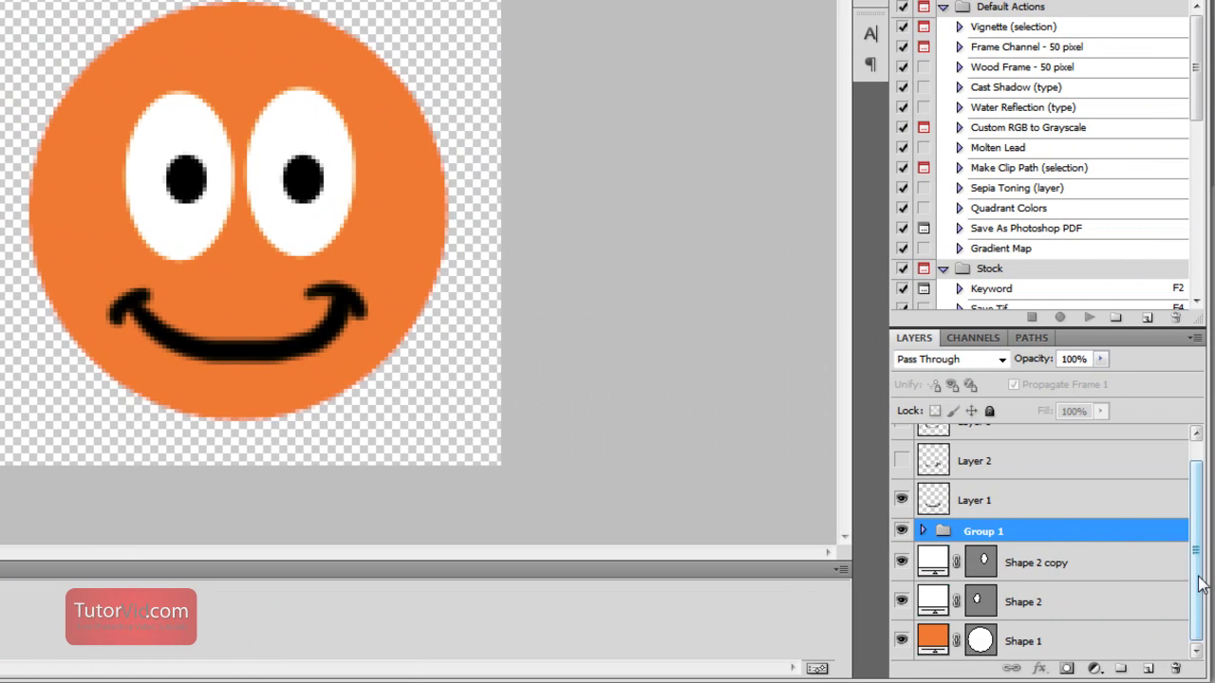
left_click_drag(1196, 578, 1201, 555)
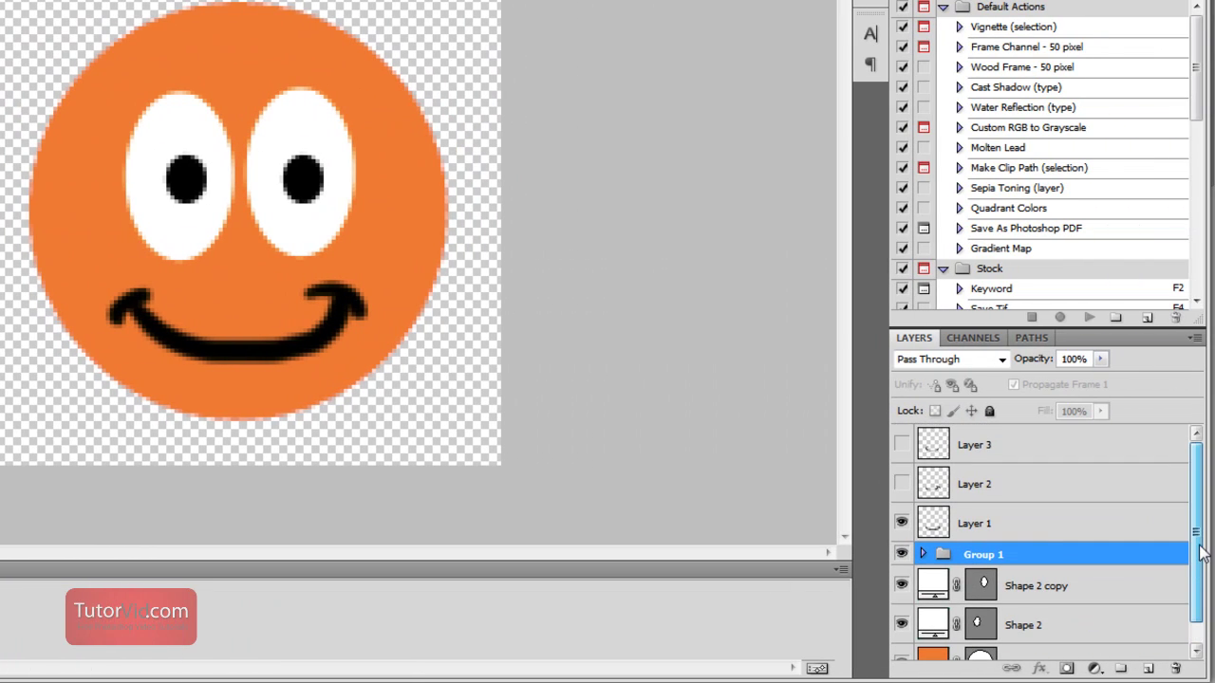
left_click(901, 523)
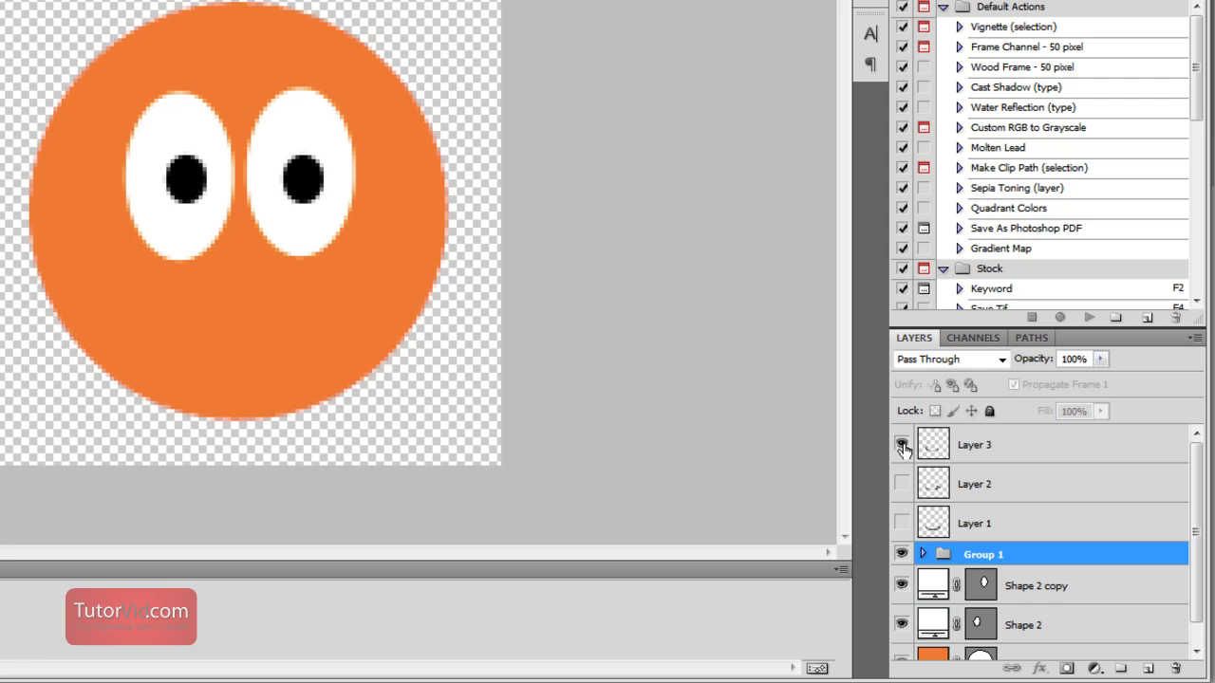
left_click(902, 445)
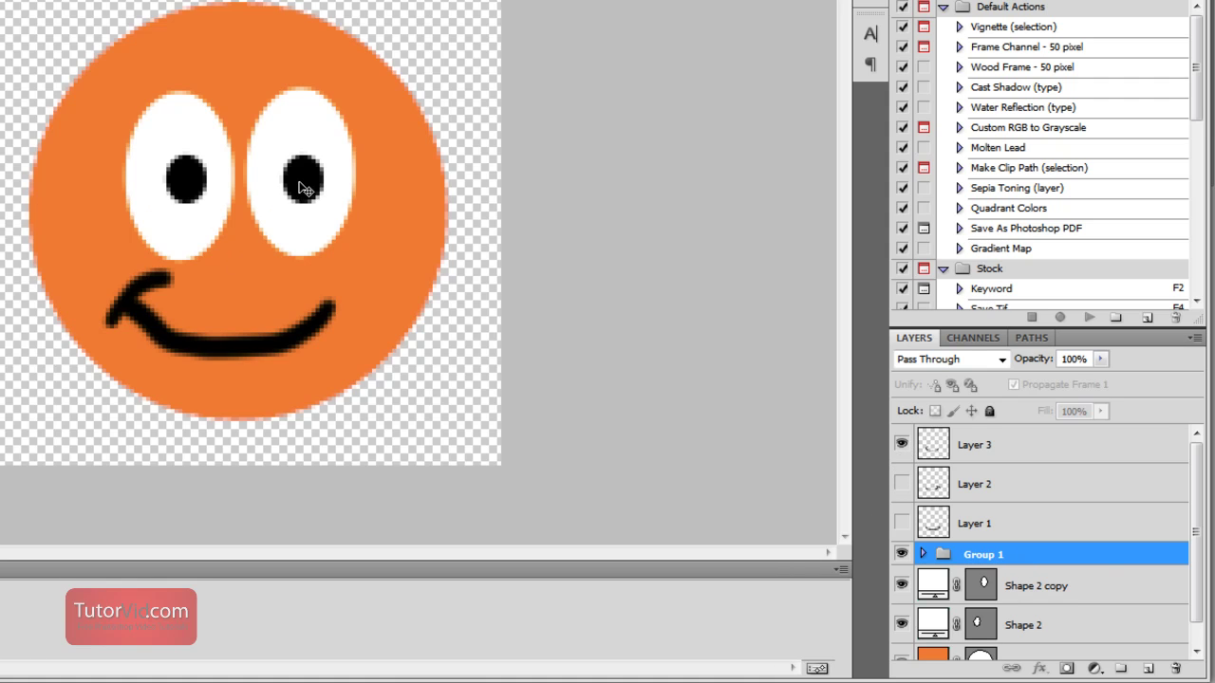
left_click_drag(300, 188, 267, 185)
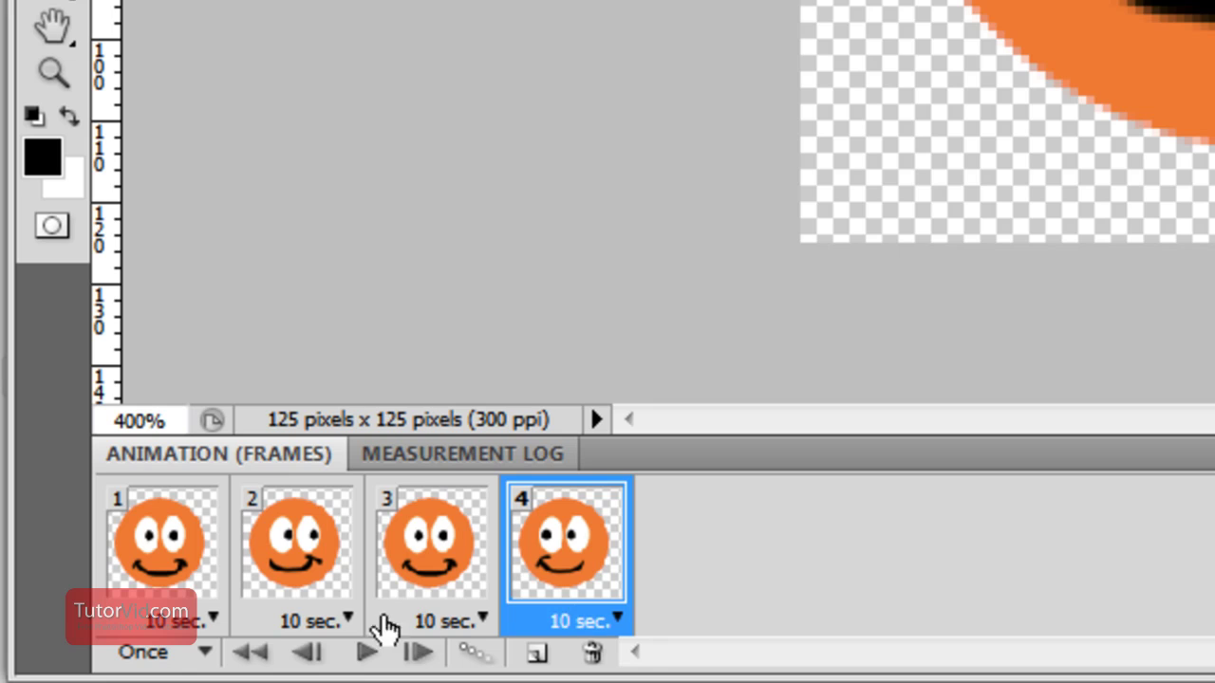
Change the delay of frames 1, 2, 3 and 4 from 10 to 0.5 seconds.
left_click(213, 617)
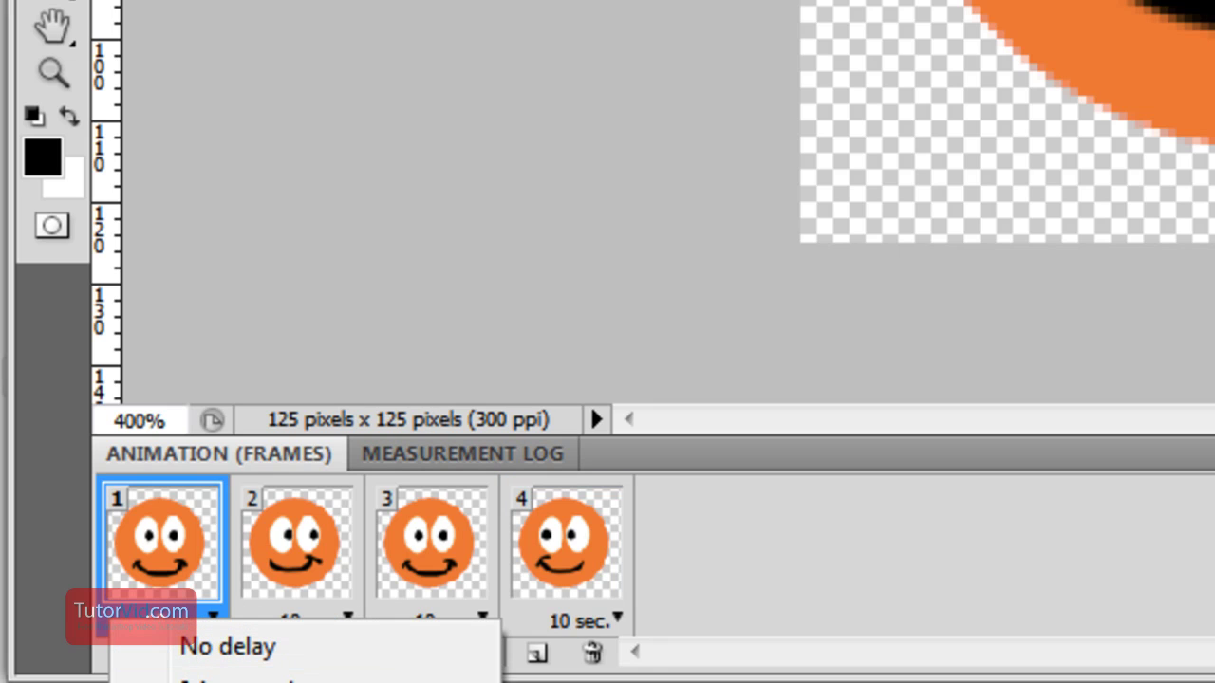
left_click(228, 682)
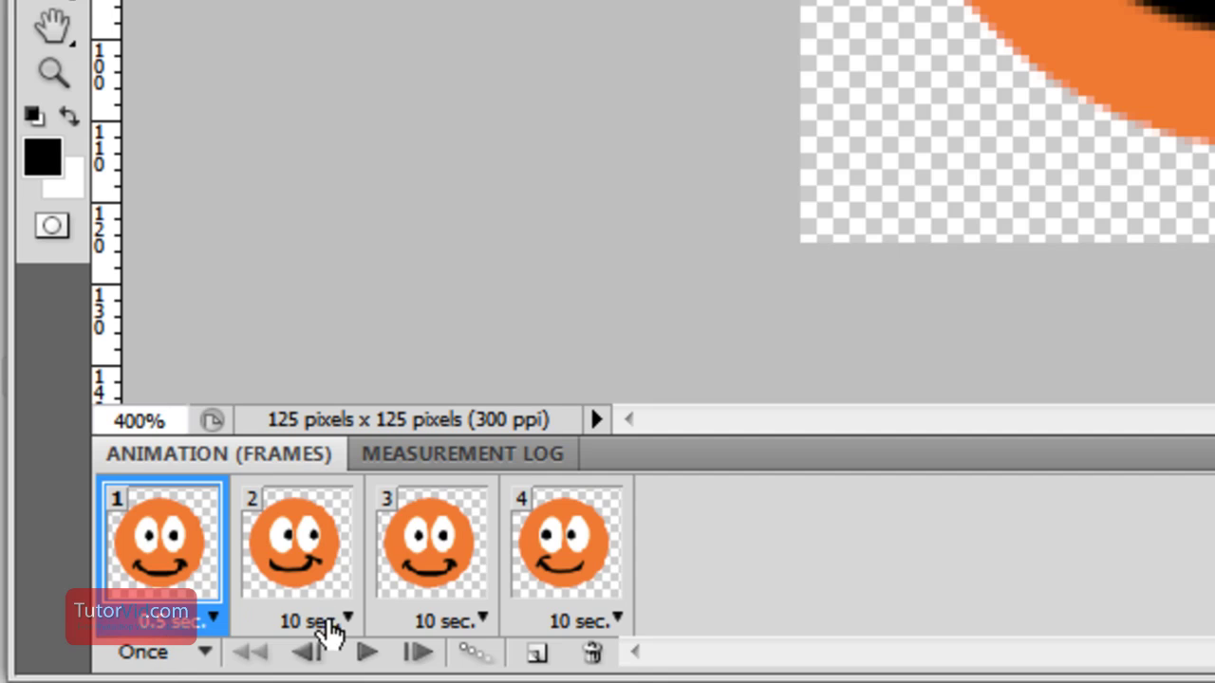
left_click(348, 617)
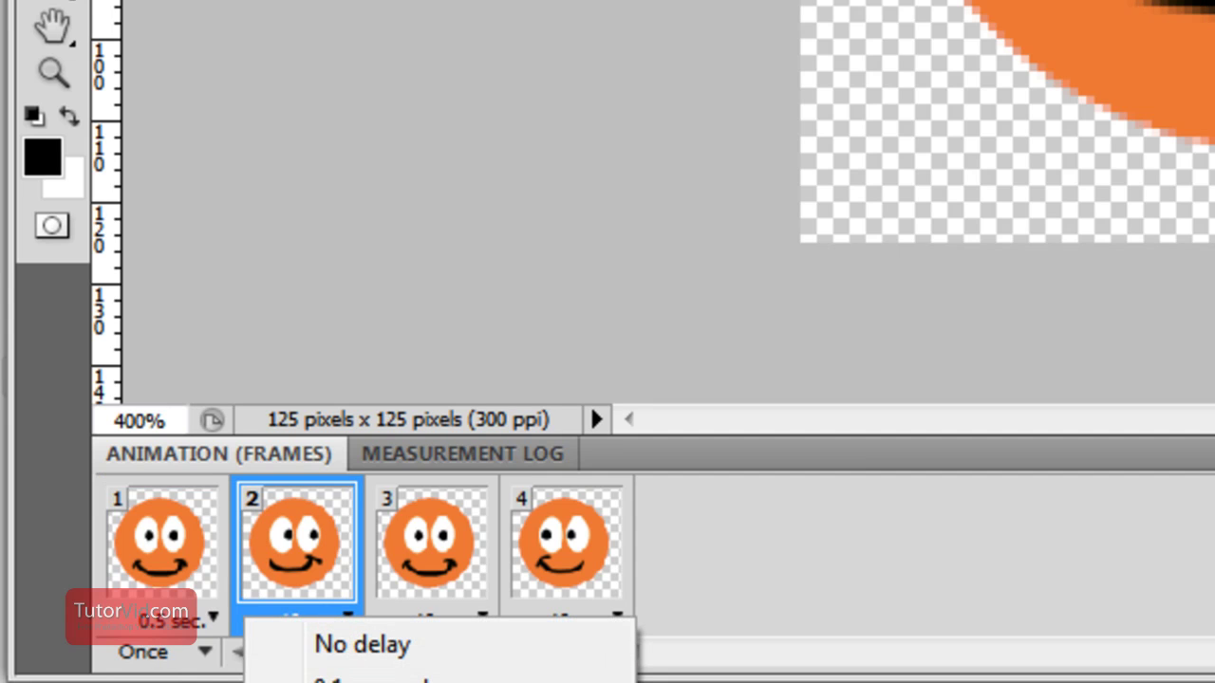
left_click(360, 682)
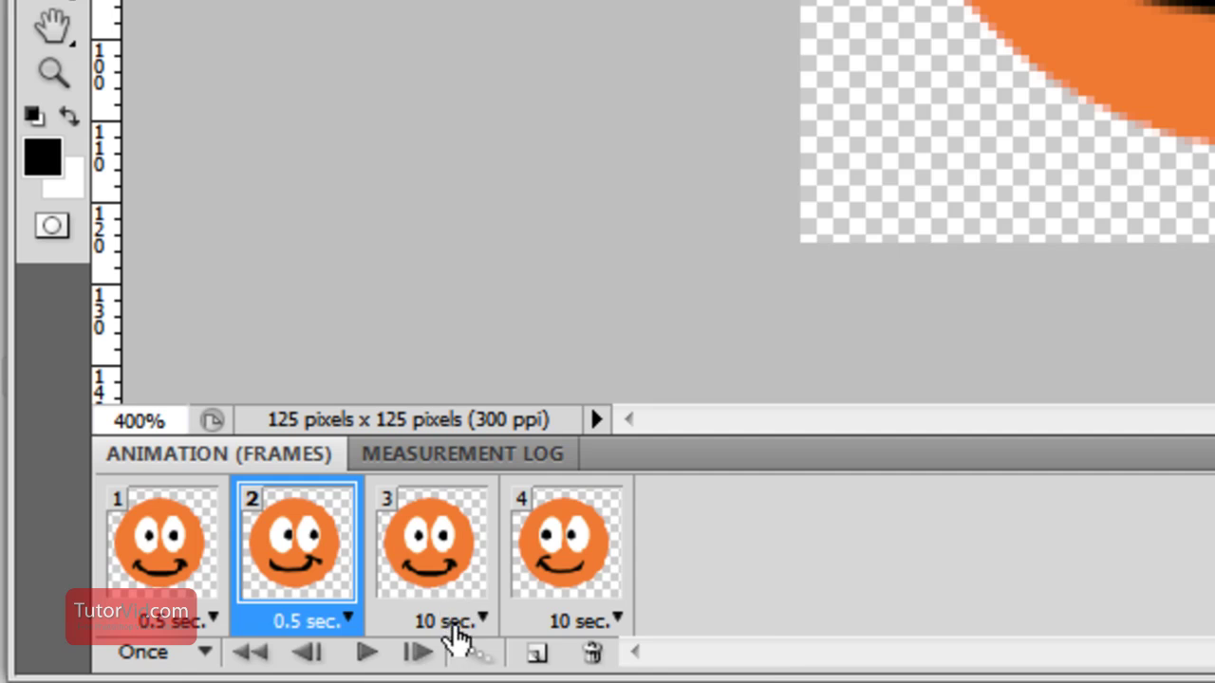
left_click(482, 617)
left_click(493, 682)
left_click(617, 617)
left_click(626, 682)
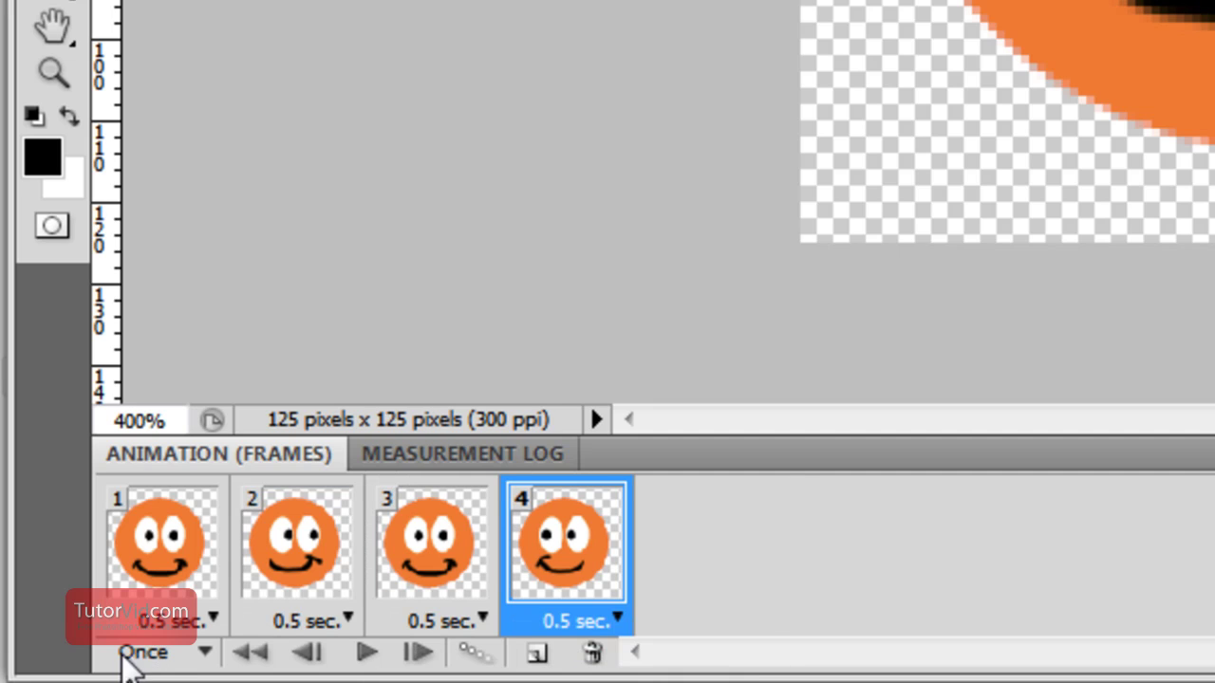
left_click(205, 655)
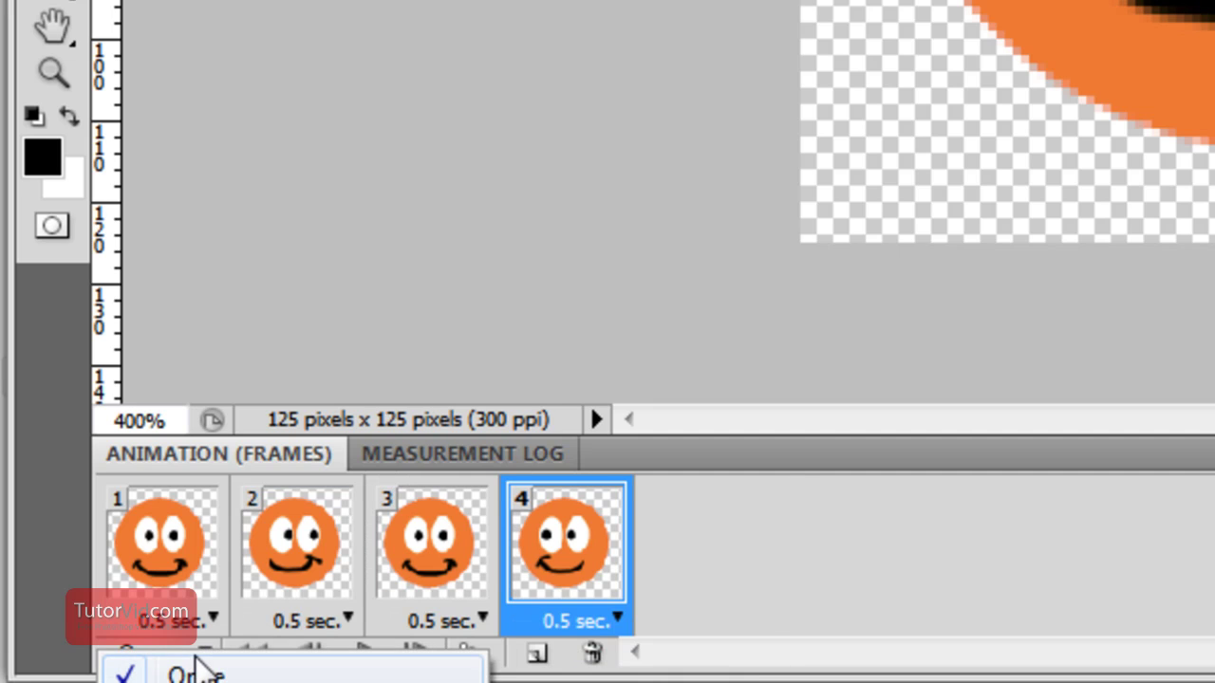
left_click(190, 682)
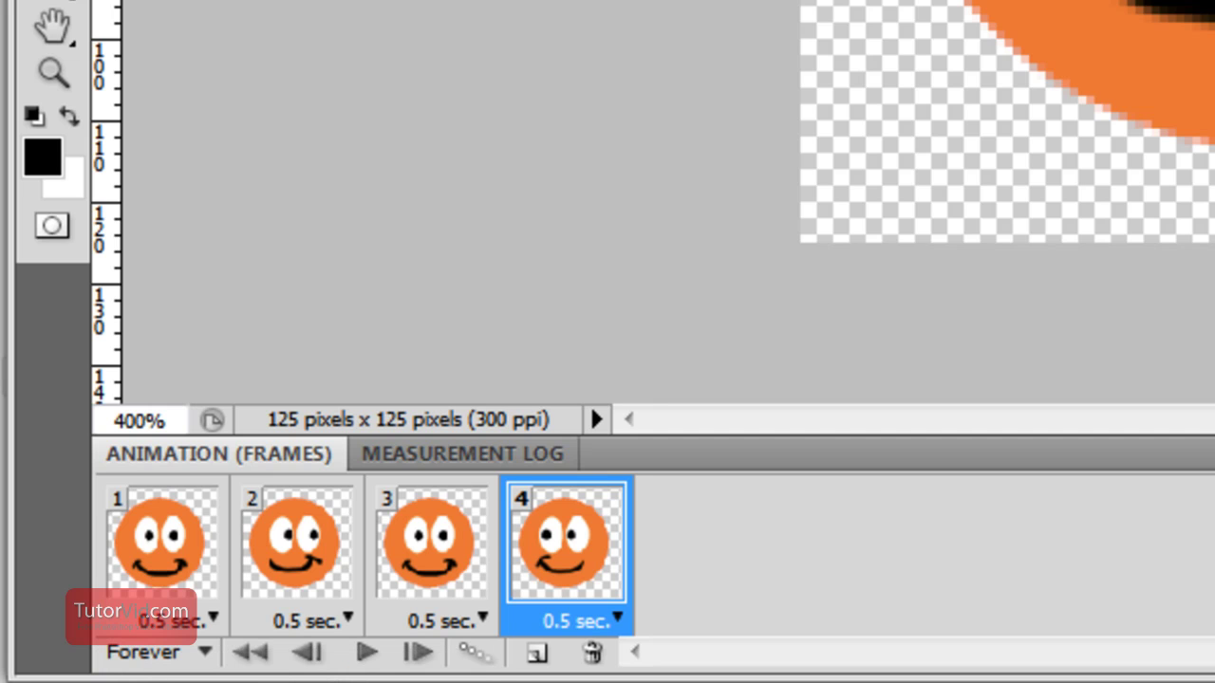
left_click(365, 653)
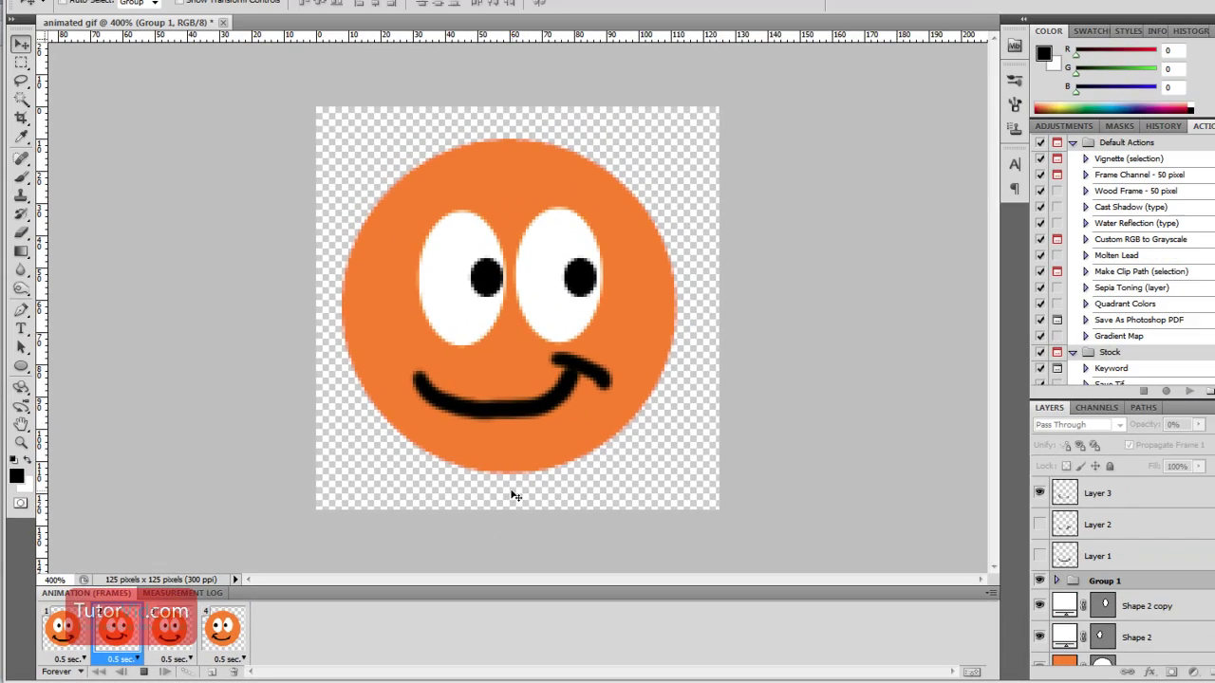
left_click(349, 589)
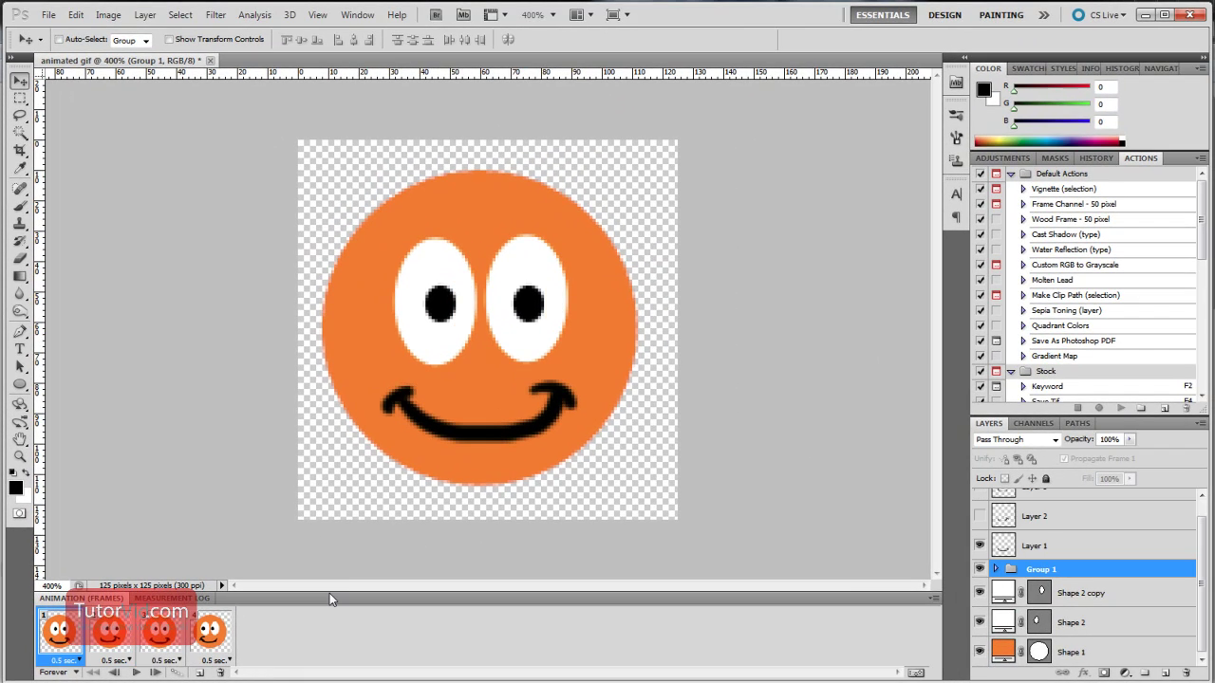
Select frames 3 and 4 and set up a tween adding 5 frames, with Effects unchecked.
left_click(161, 631)
left_click(220, 635, "shift")
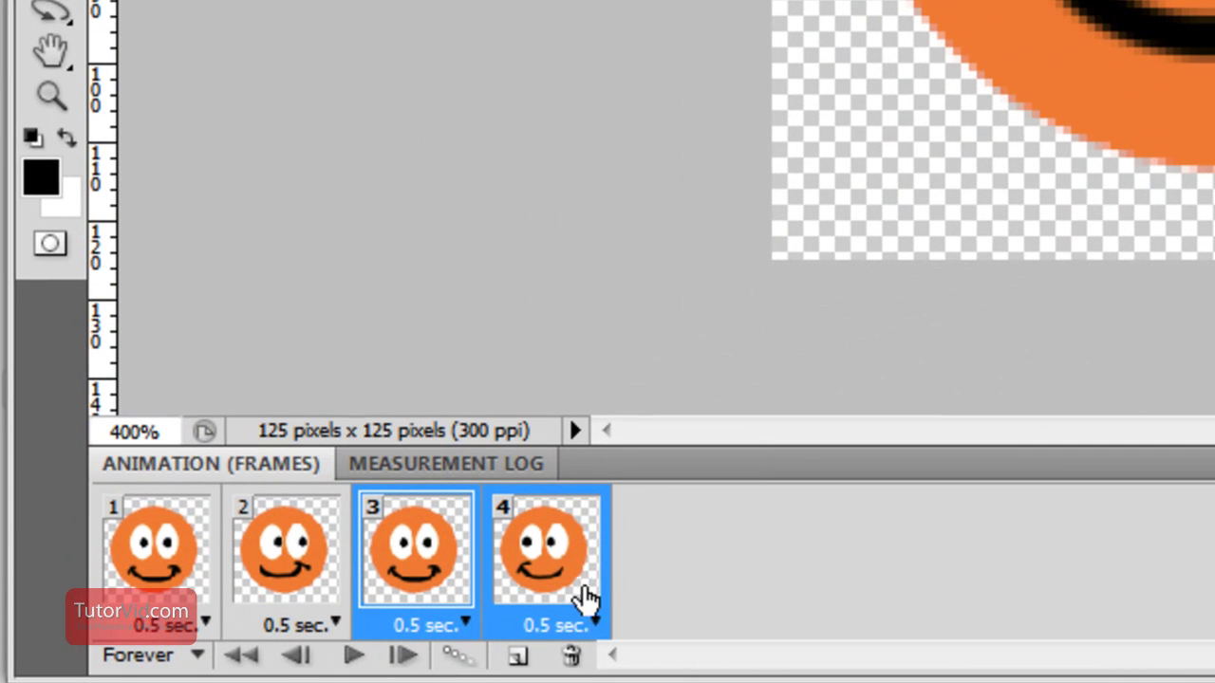
left_click(456, 654)
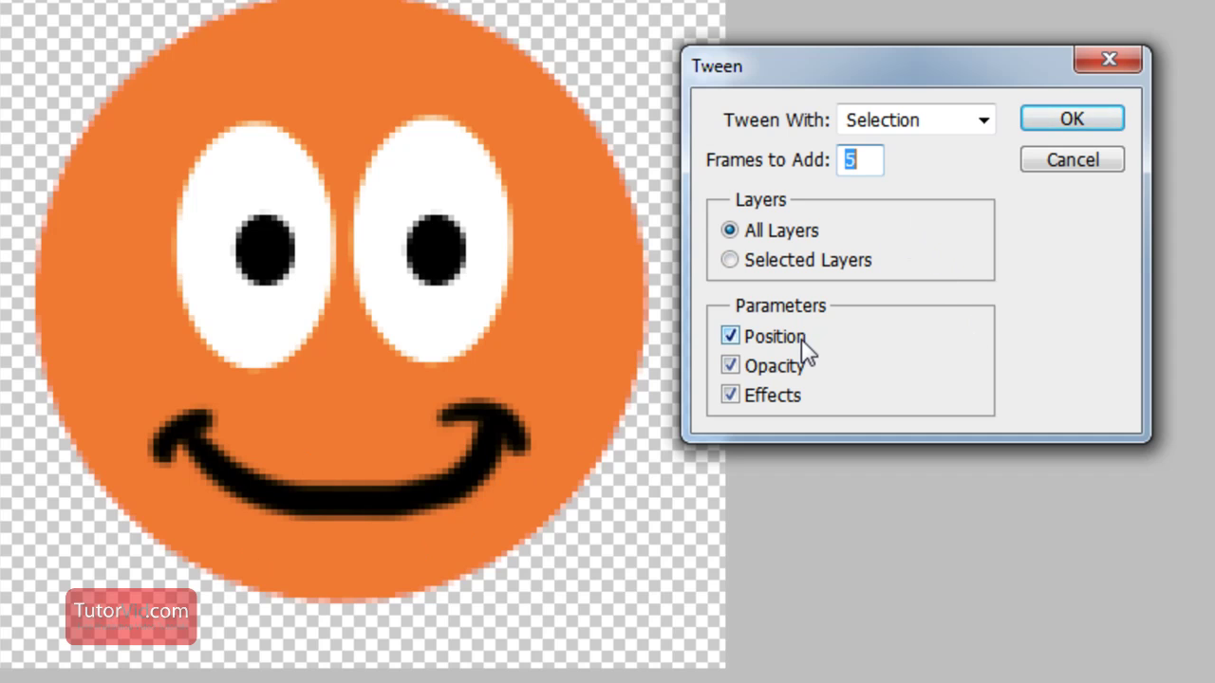
left_click(788, 397)
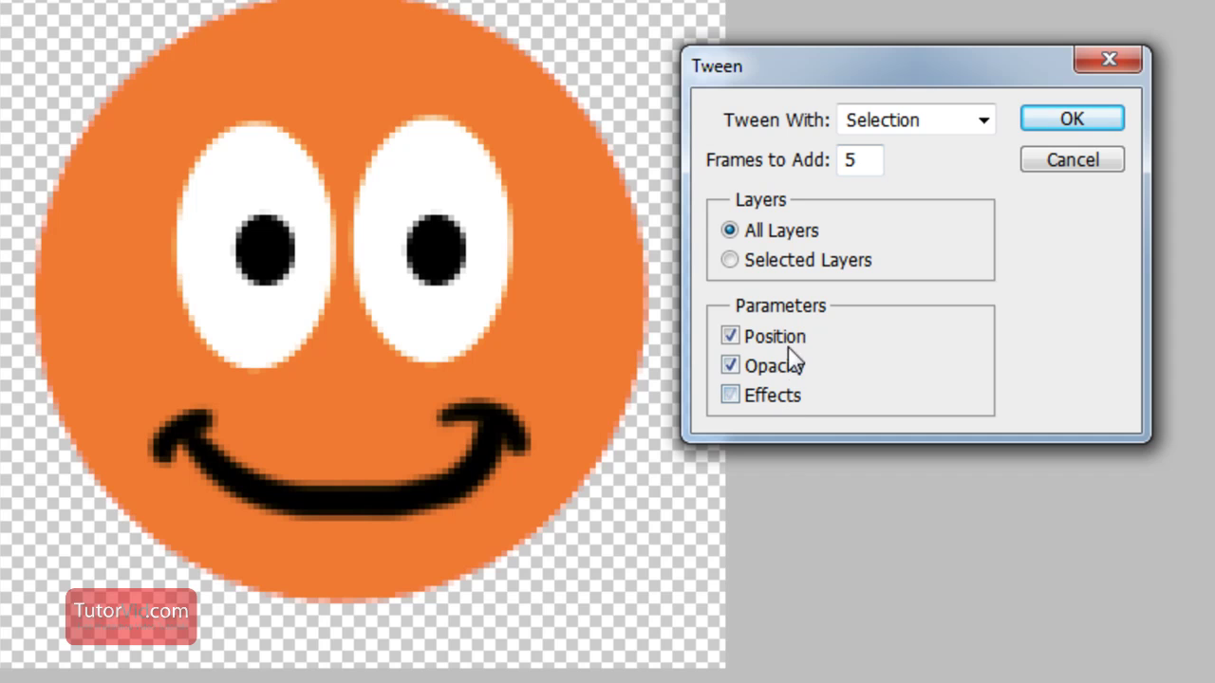
left_click(784, 340)
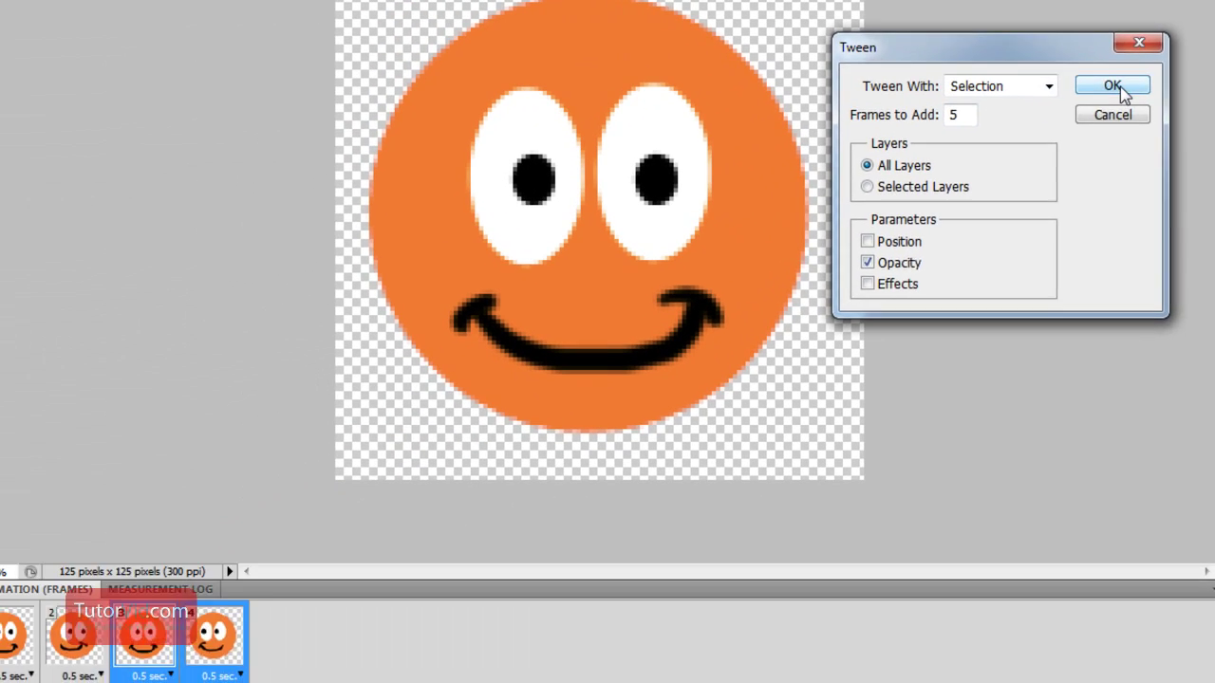
Generate the five tweened frames and step through them to the last frame and back to frame 4.
left_click(1071, 119)
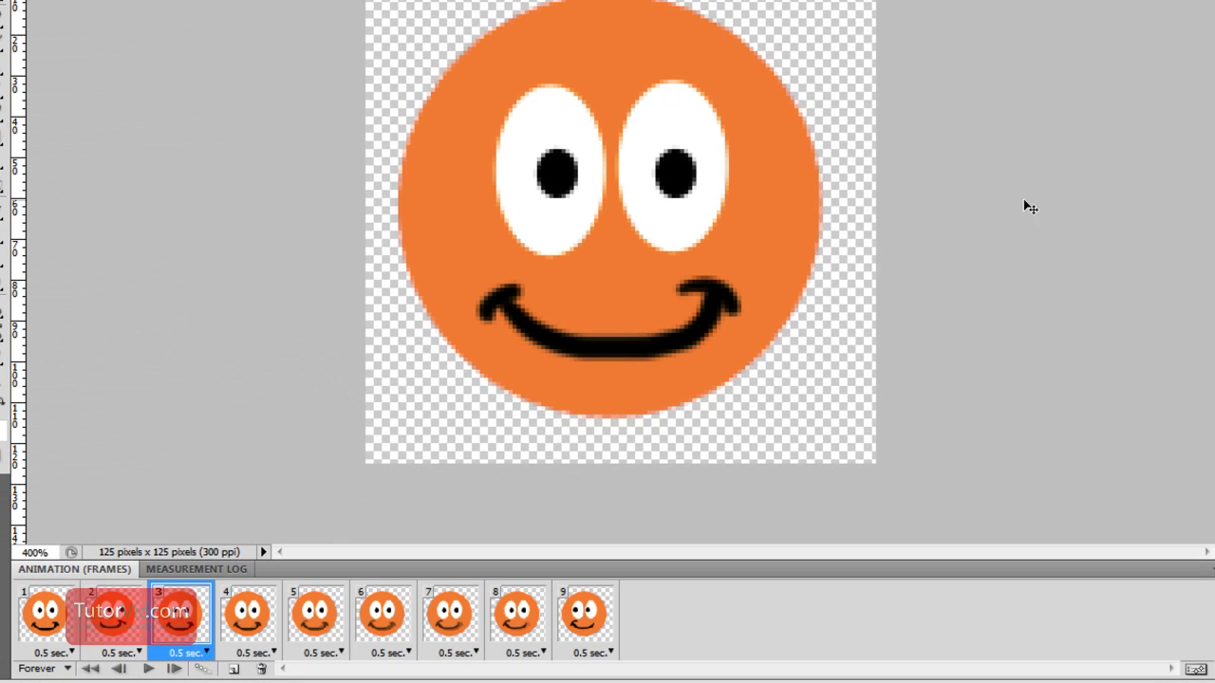
left_click(258, 612)
left_click(328, 610)
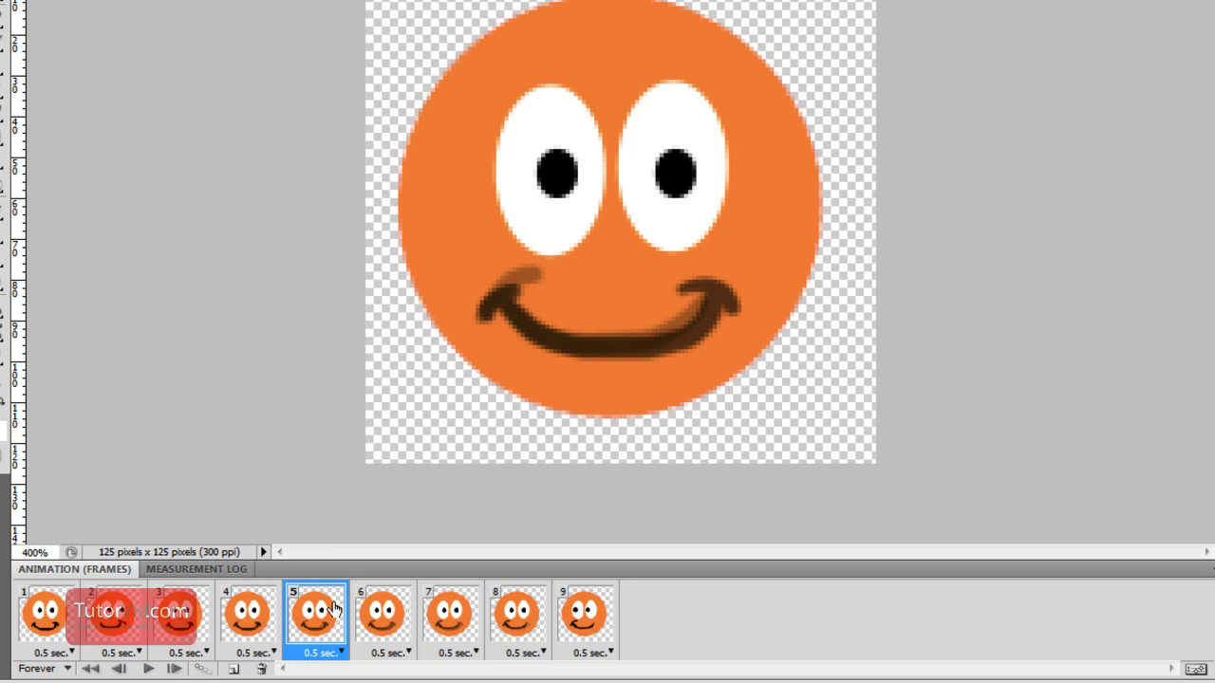
left_click(384, 613)
left_click(454, 615)
left_click(524, 612)
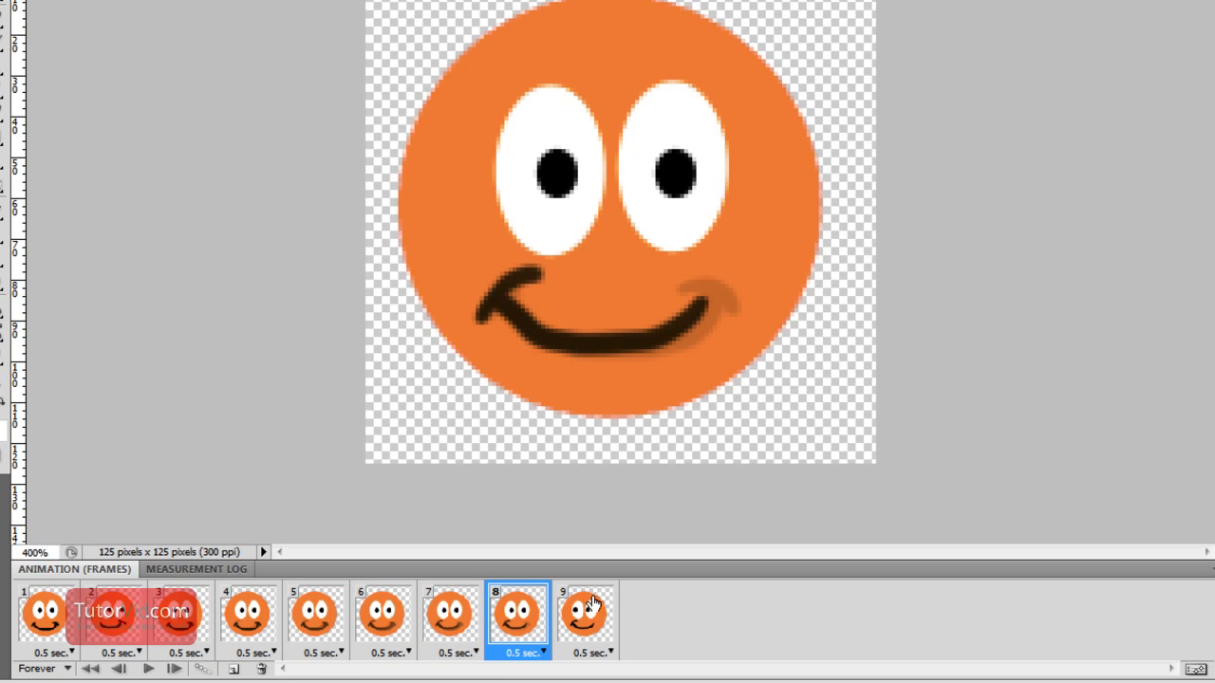
left_click(600, 608)
left_click(535, 615)
left_click(454, 615)
left_click(384, 615)
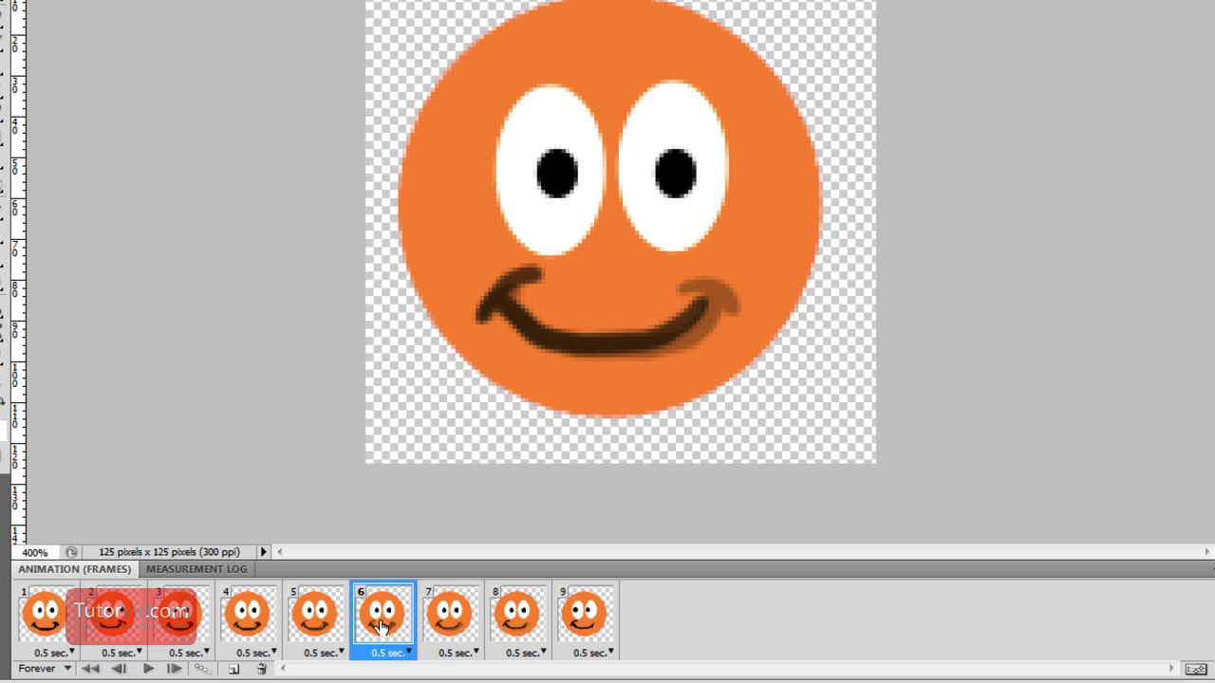
left_click(318, 617)
left_click(261, 622)
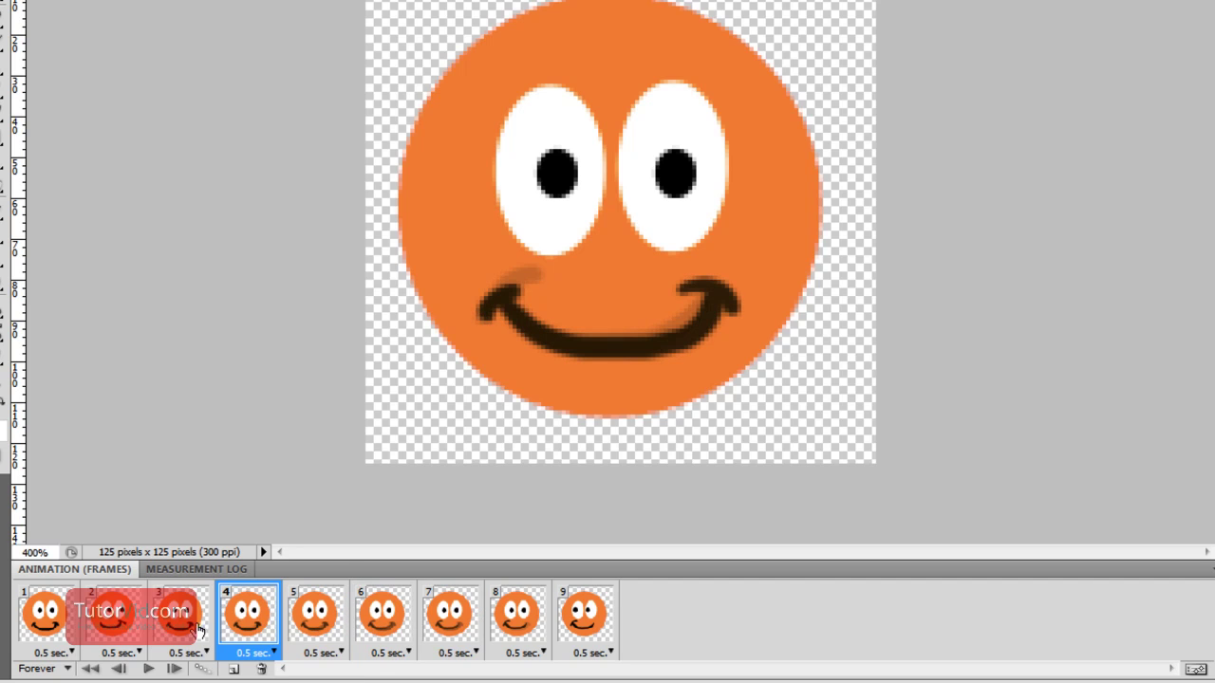
Delete frames 4–8 via the Animation panel trash and return to frame 1.
left_click(196, 629)
left_click(252, 624)
left_click(526, 612, "shift")
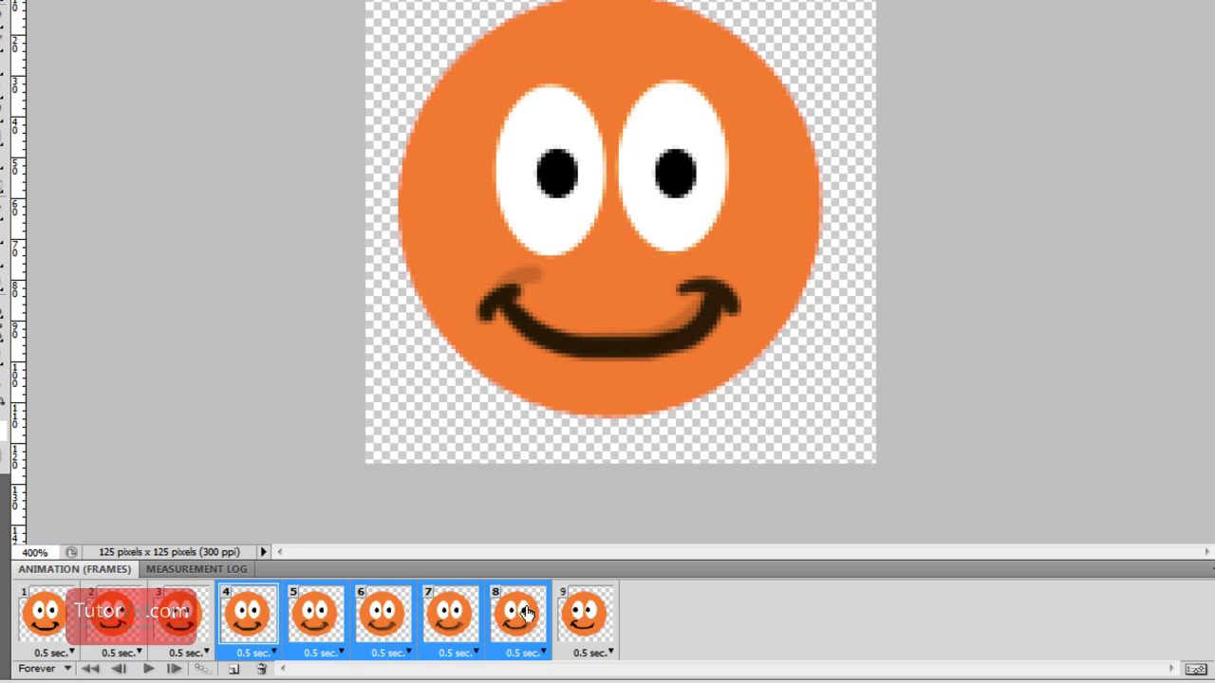
left_click_drag(304, 619, 262, 672)
left_click(195, 621)
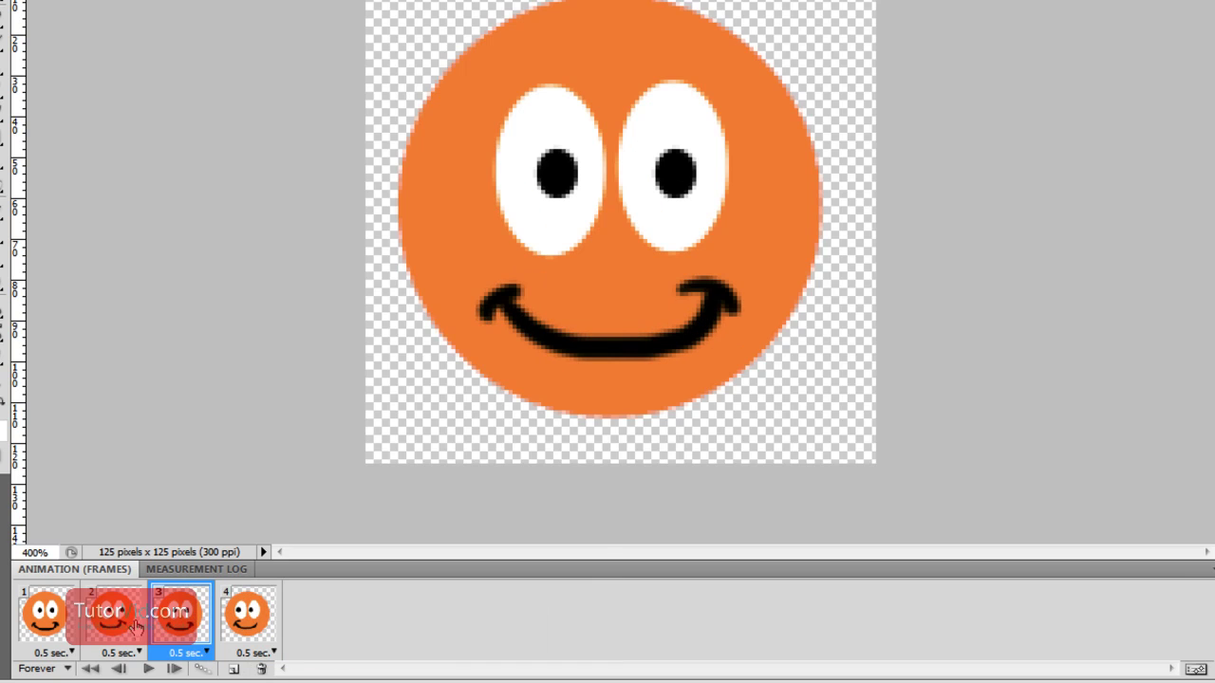
left_click(133, 627)
left_click(40, 627)
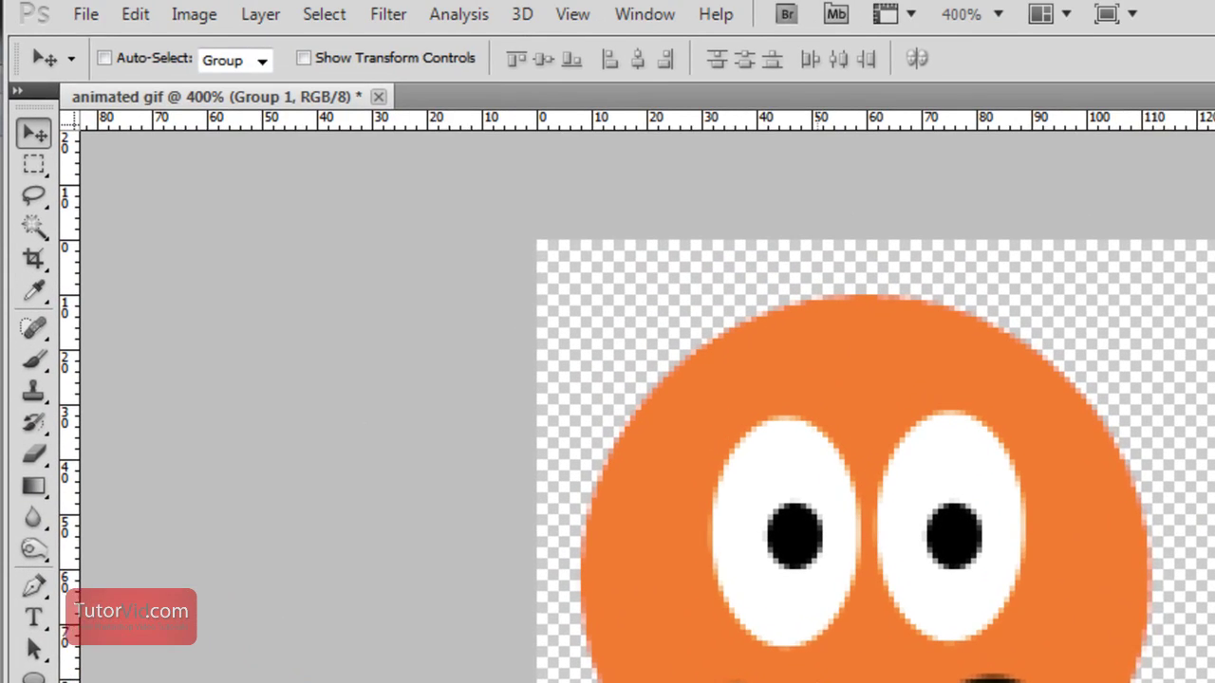
In File > Save for Web & Devices, keep GIF format and set Colors from 16 to 32.
left_click(89, 28)
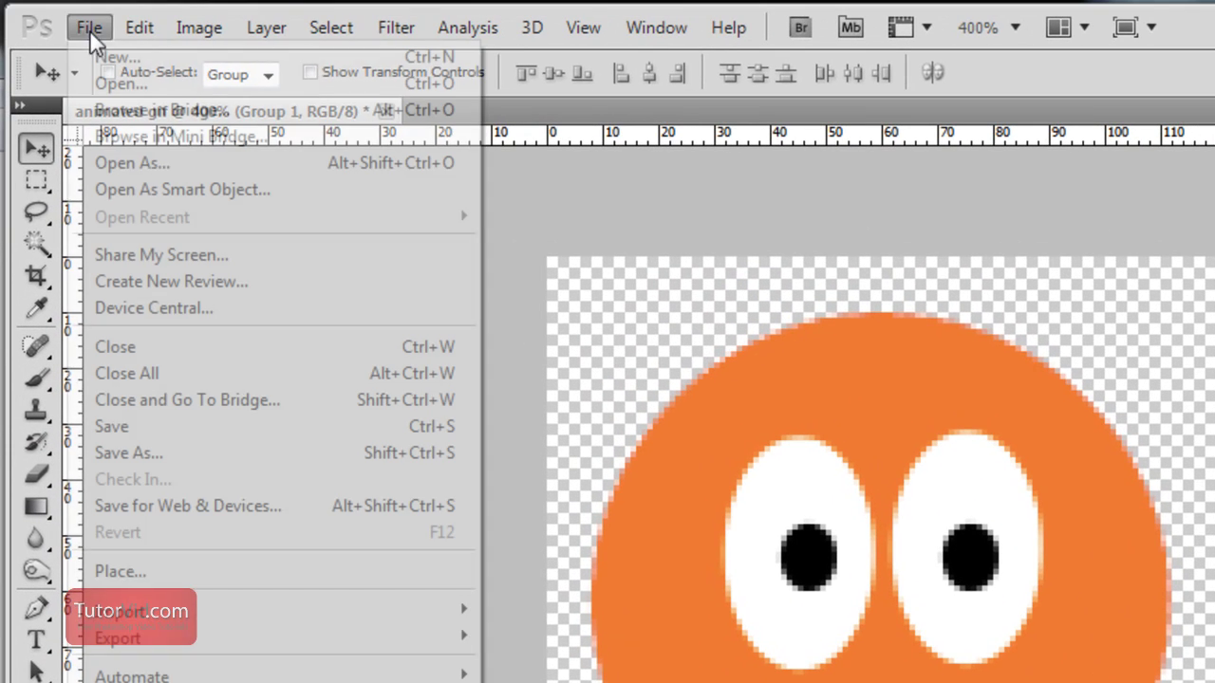
left_click(257, 509)
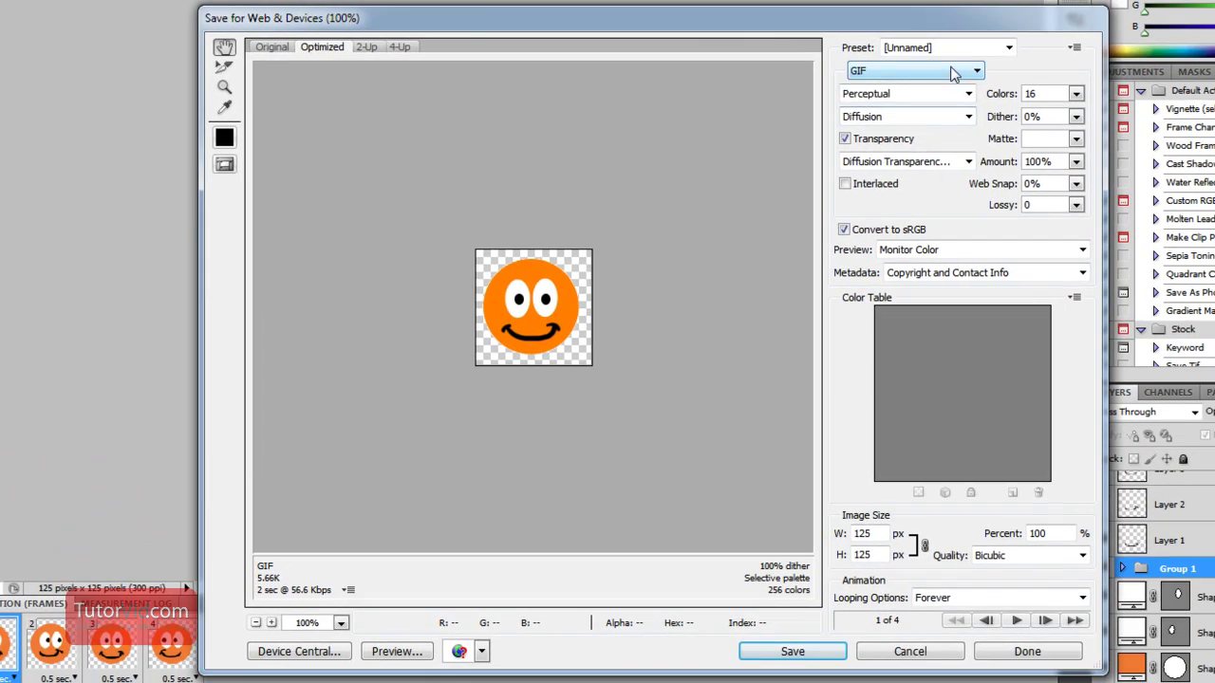
left_click(954, 75)
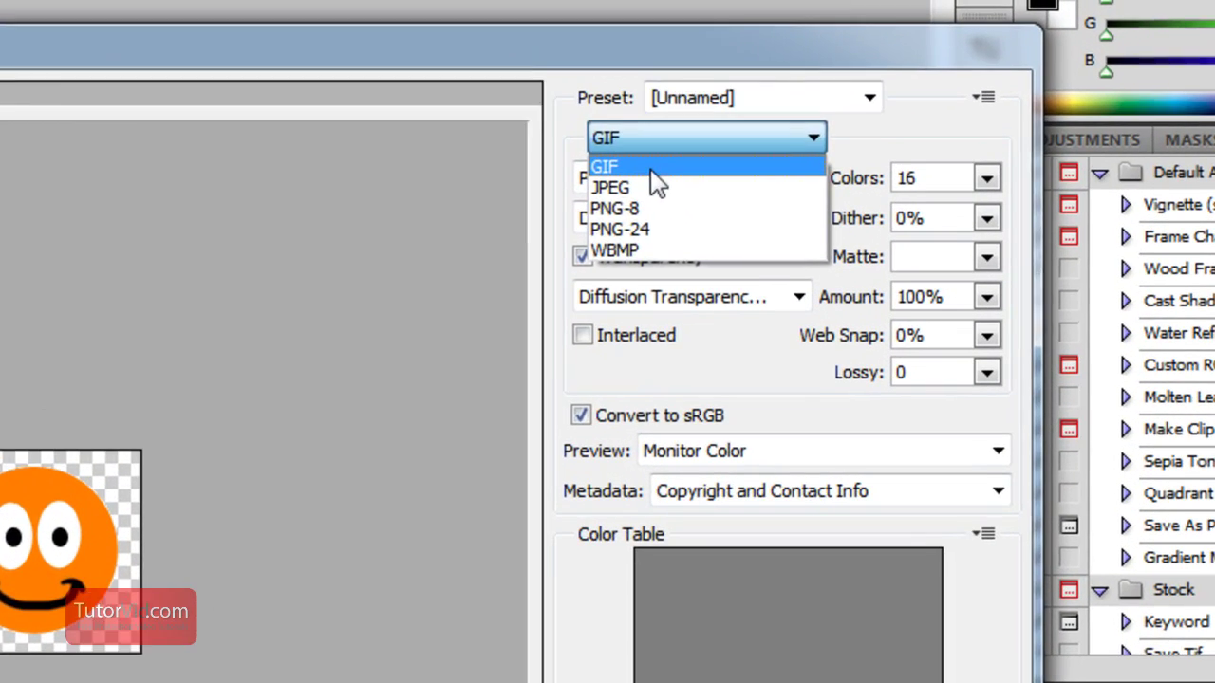
left_click(651, 171)
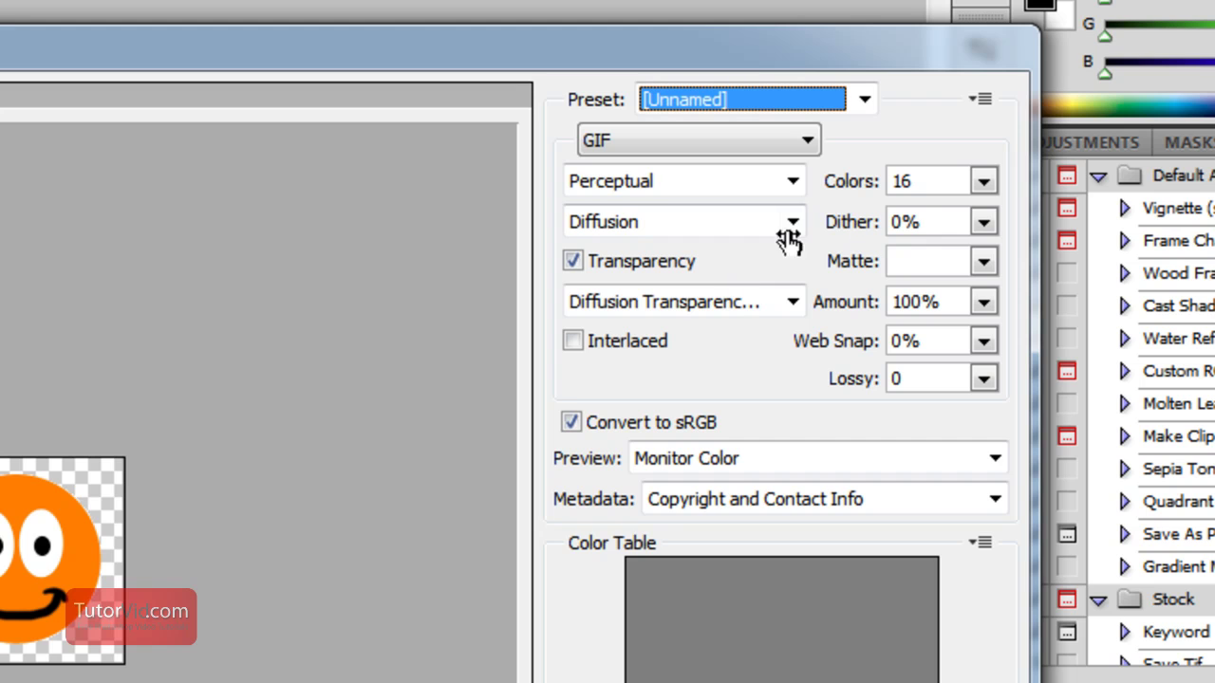
left_click(977, 184)
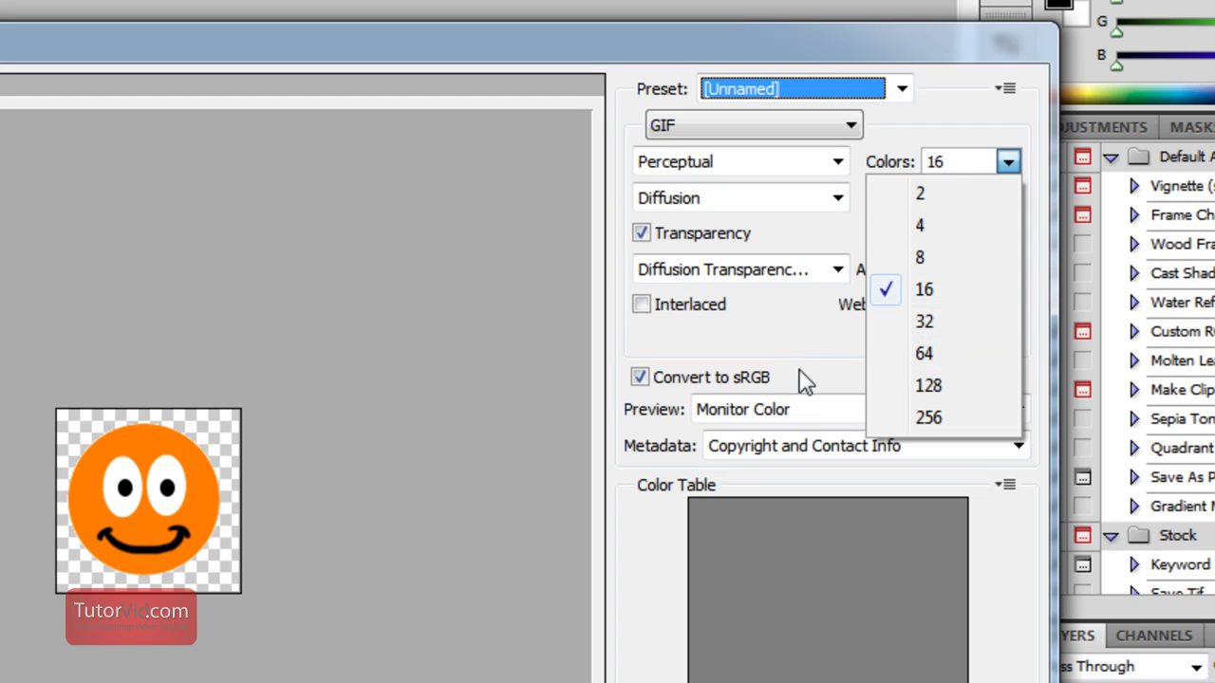
left_click(952, 324)
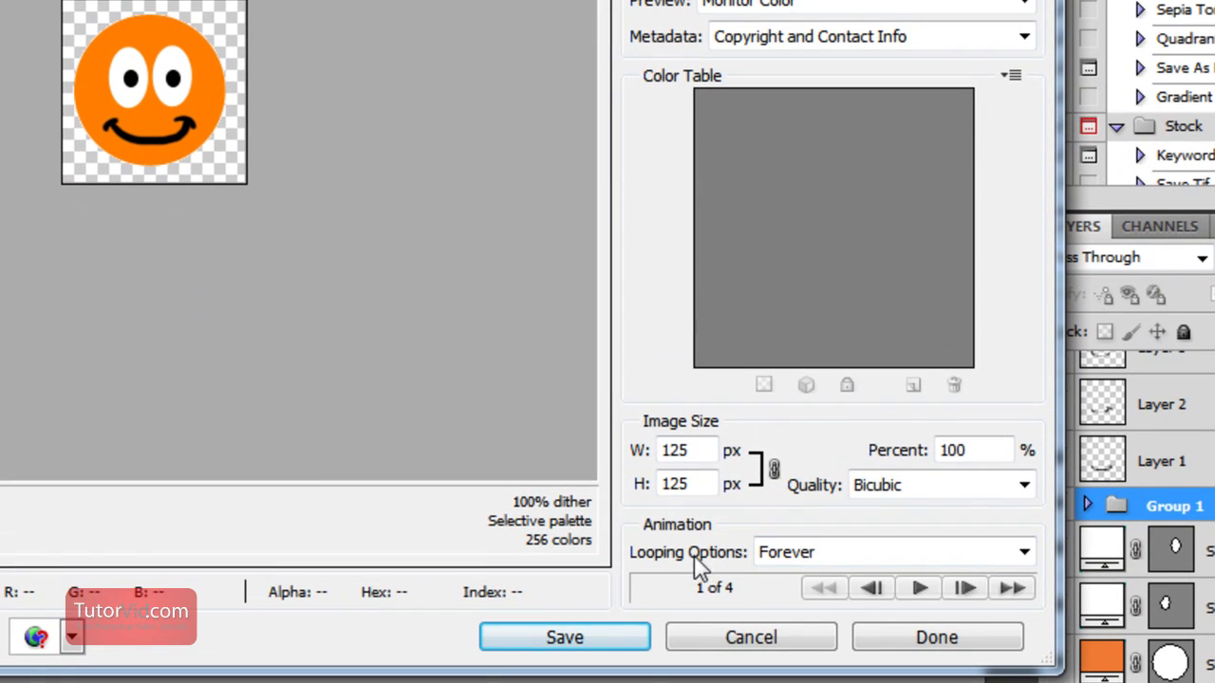
Set Looping Options to Forever, play and stop the preview, then choose Save.
left_click(988, 558)
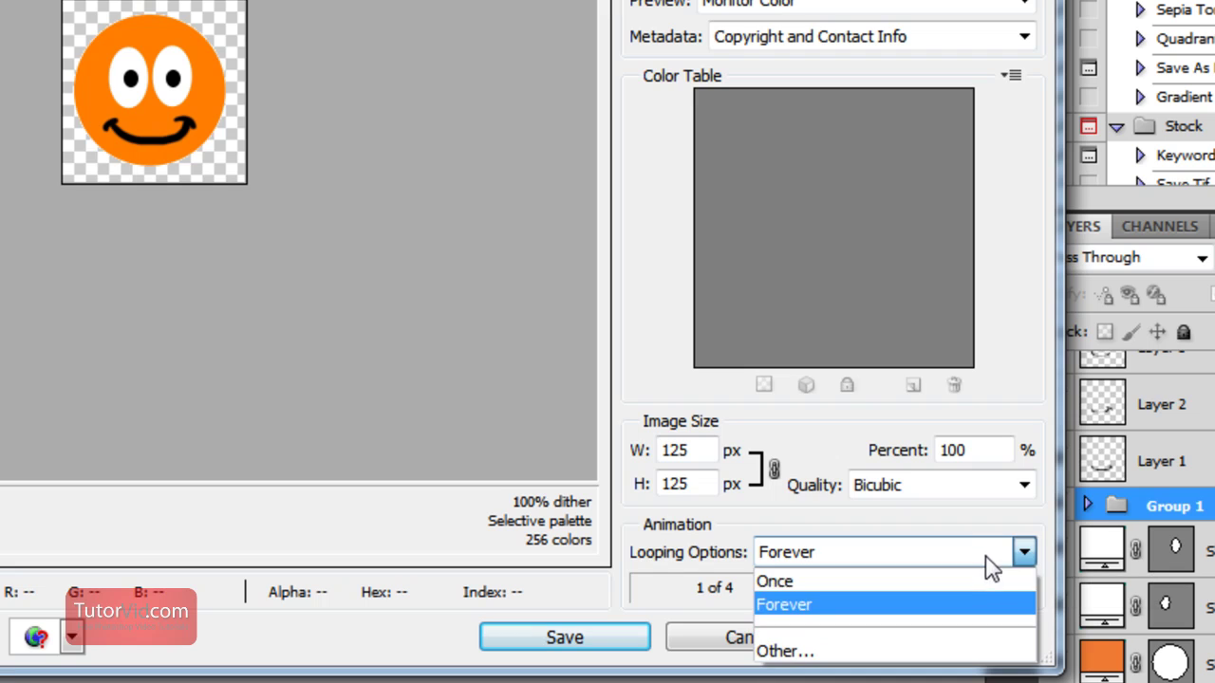
left_click(795, 607)
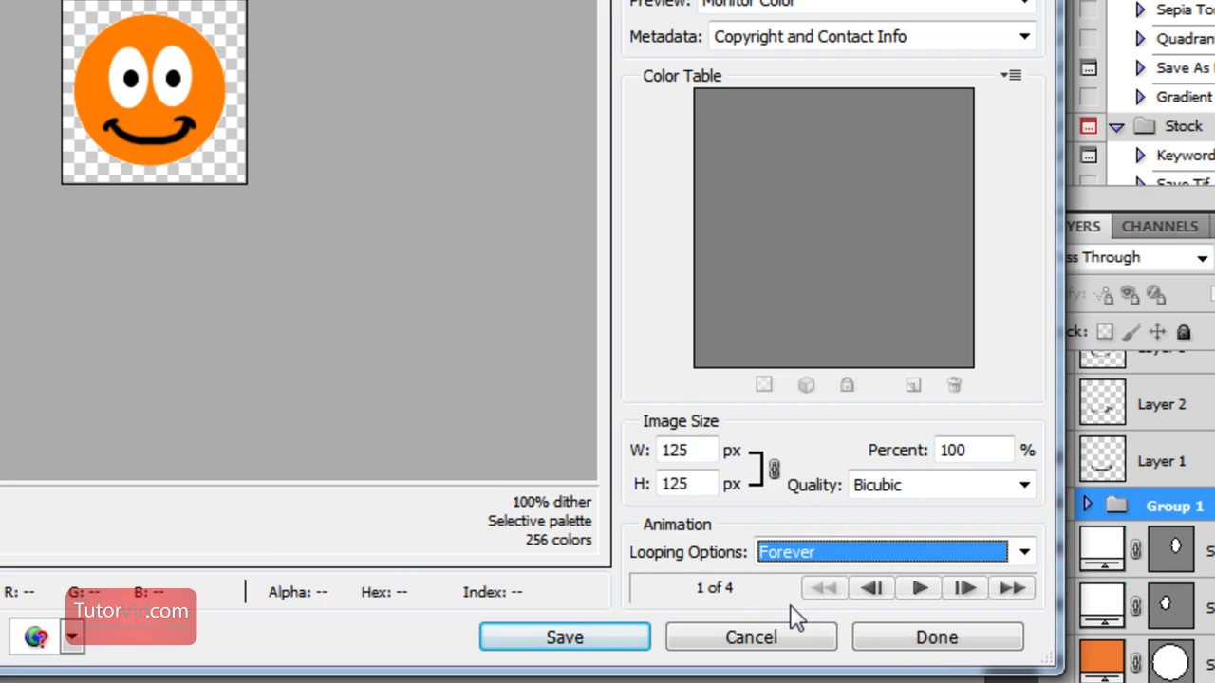
left_click(918, 589)
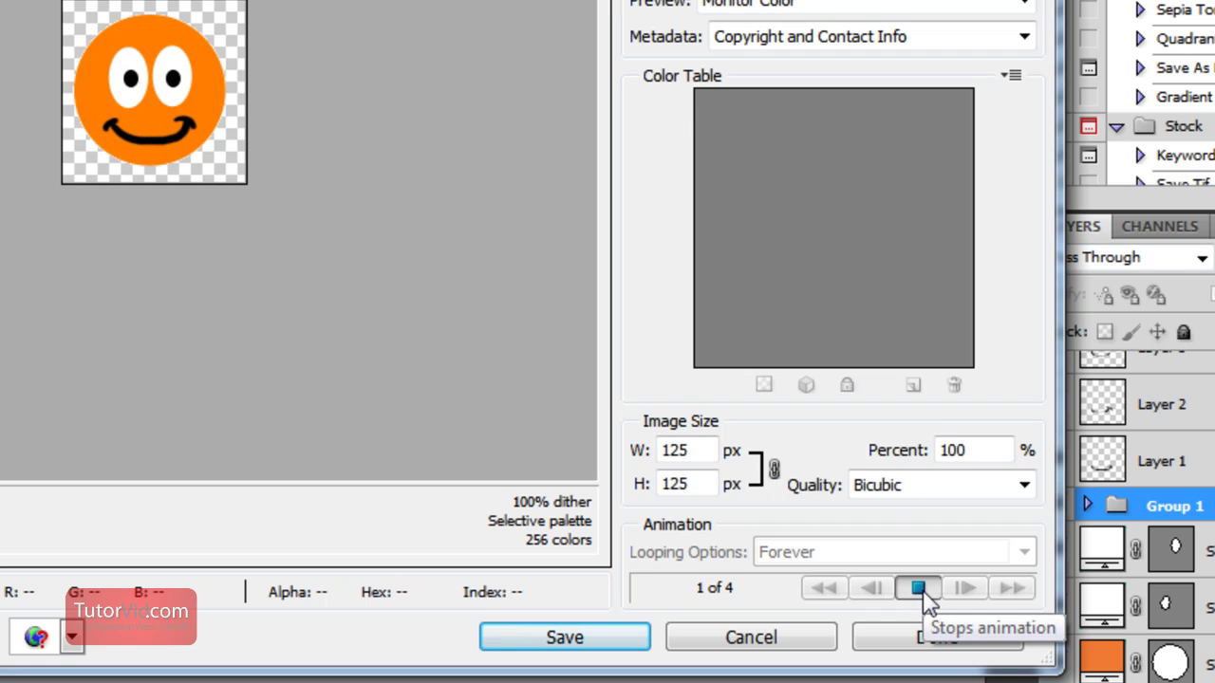
left_click(919, 589)
left_click(562, 638)
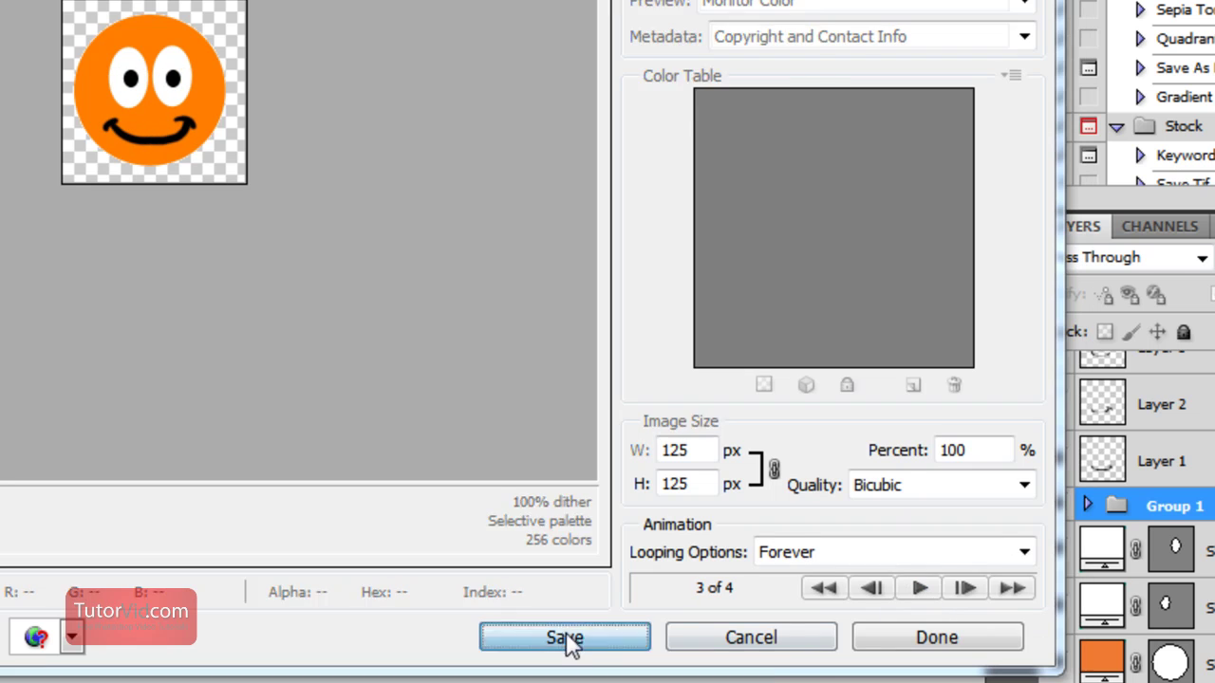
Confirm saving the looping GIF in the file dialog.
left_click(762, 581)
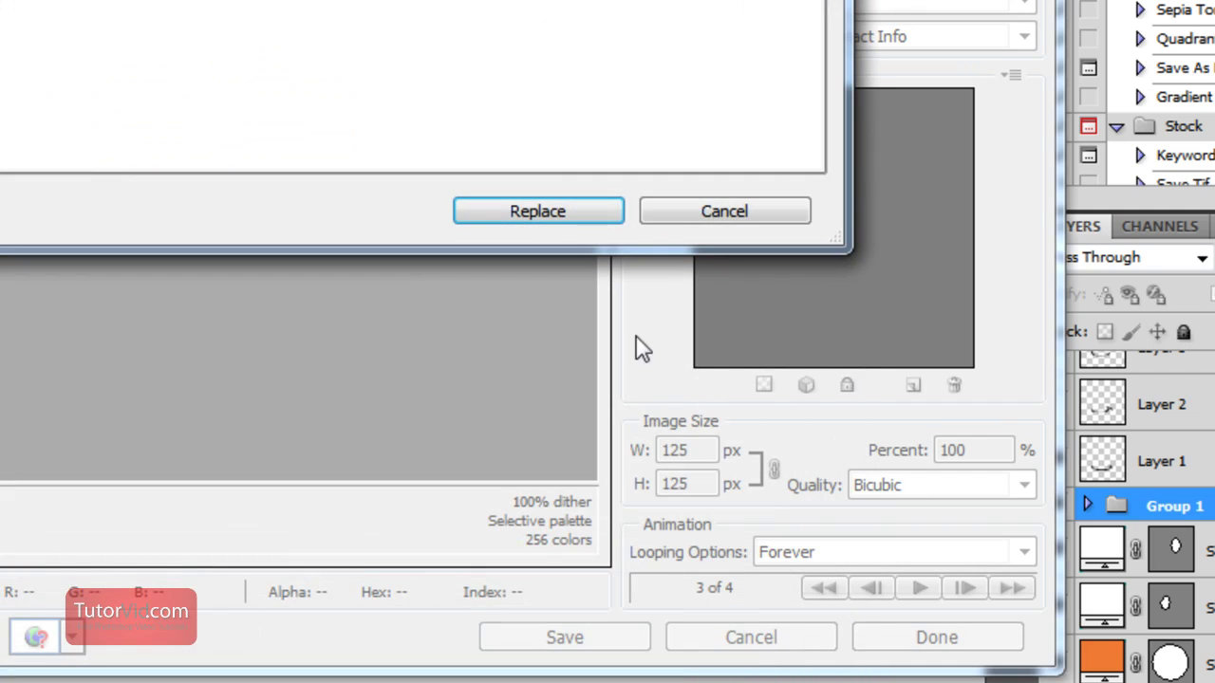